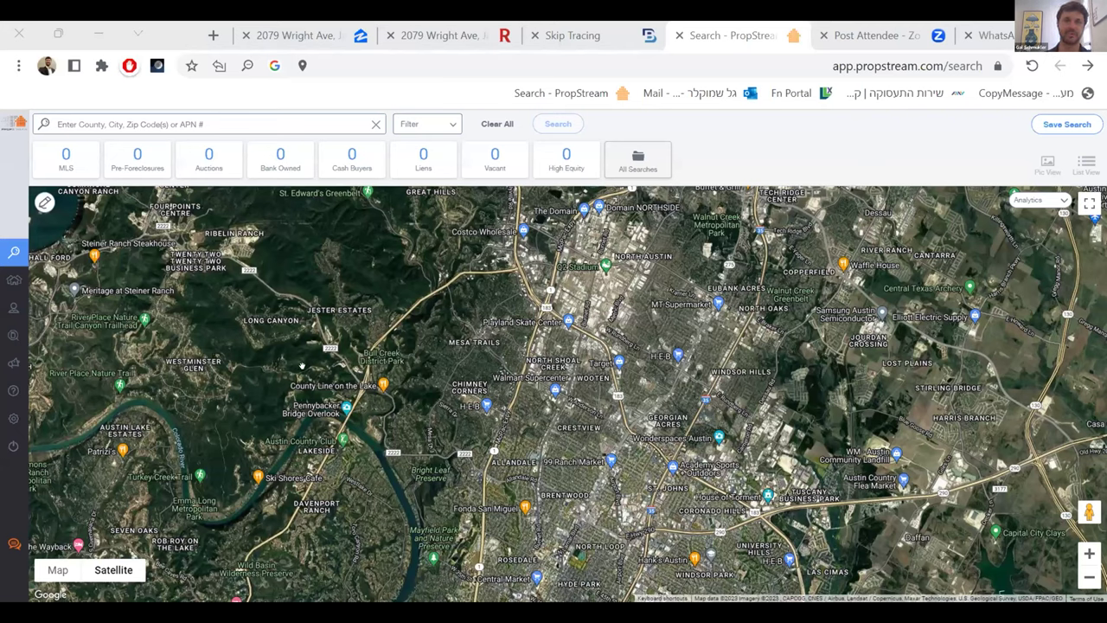
- Search Jacksonville, FL from Recent Searches, returning 364,373 unique properties
left_click(300, 413)
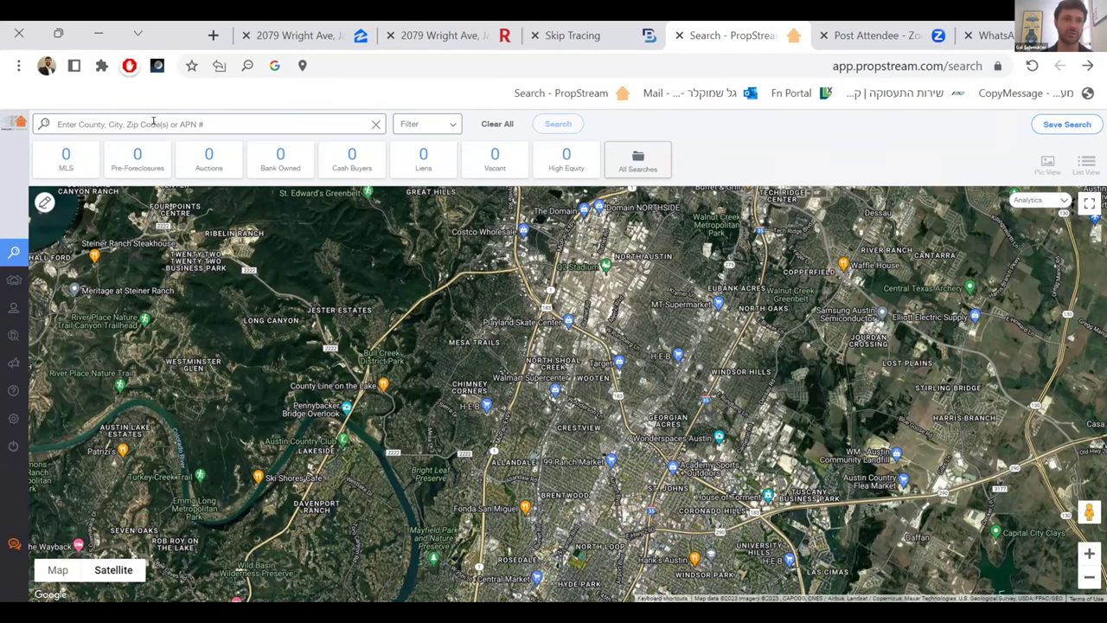
left_click(153, 122)
key("Down")
key("Return")
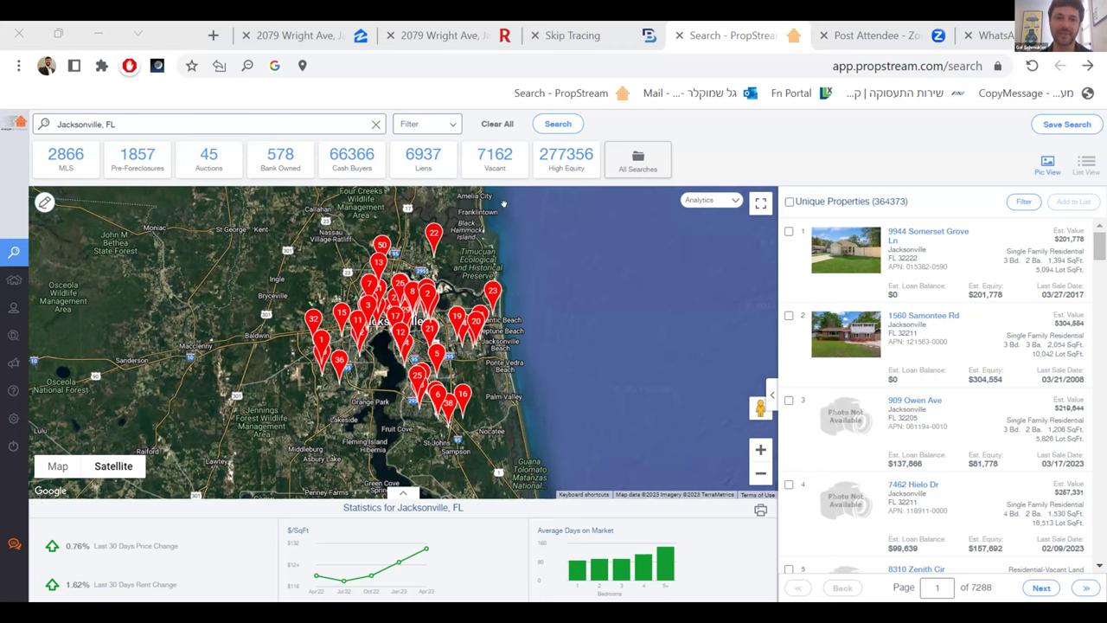
left_click(477, 158)
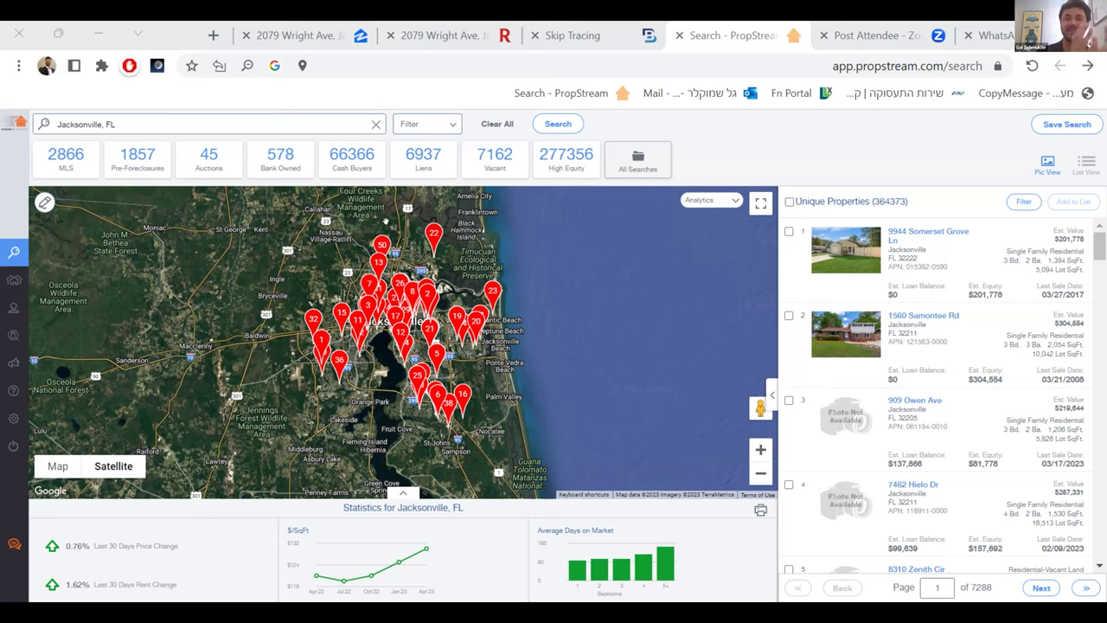
mouse_move(3, 183)
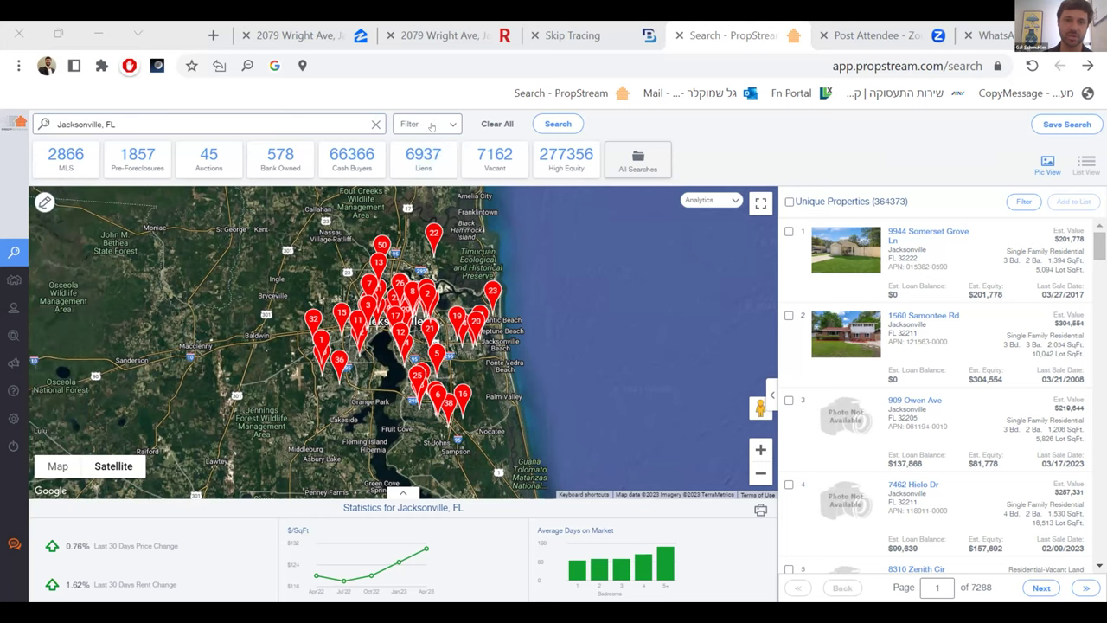
- In the search filters, set Owner Occupied to No, cutting results to 139,298 properties
left_click(426, 128)
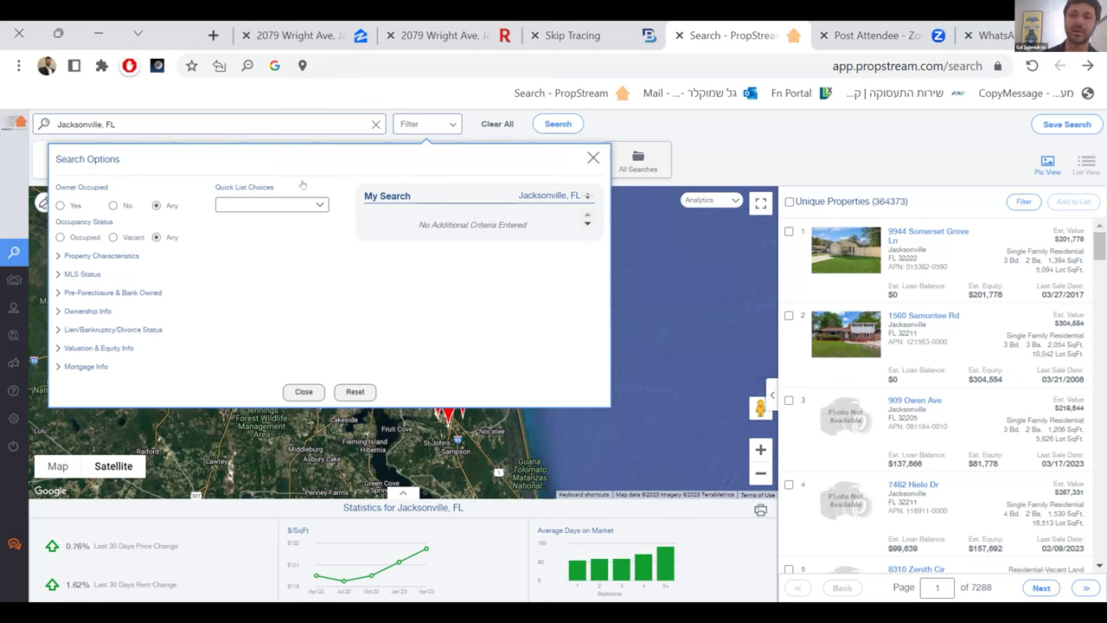
mouse_move(309, 194)
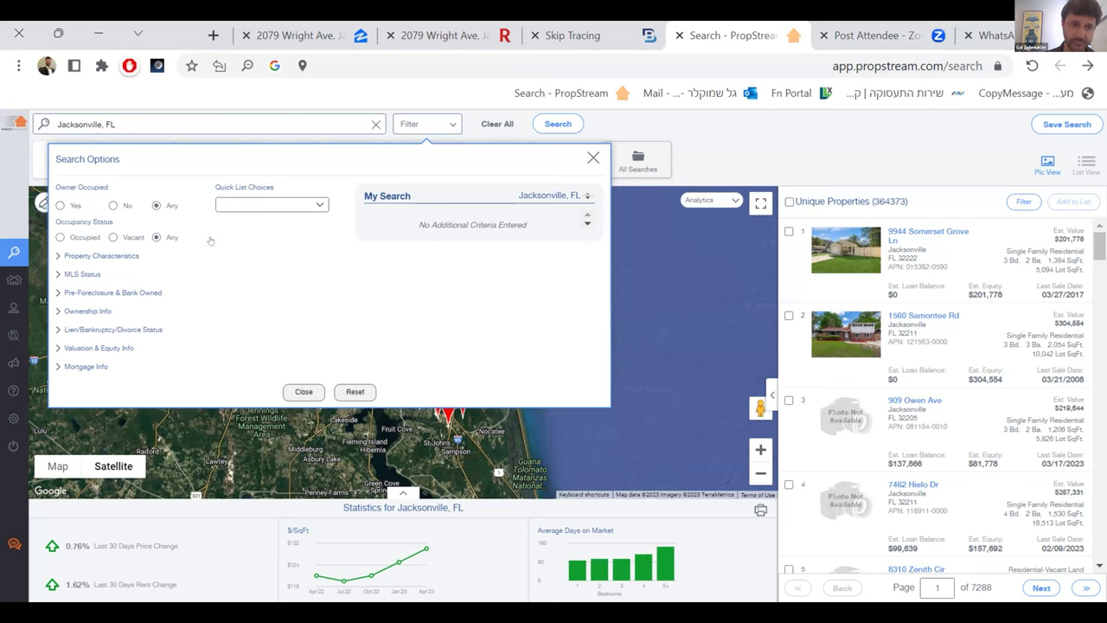
left_click(287, 207)
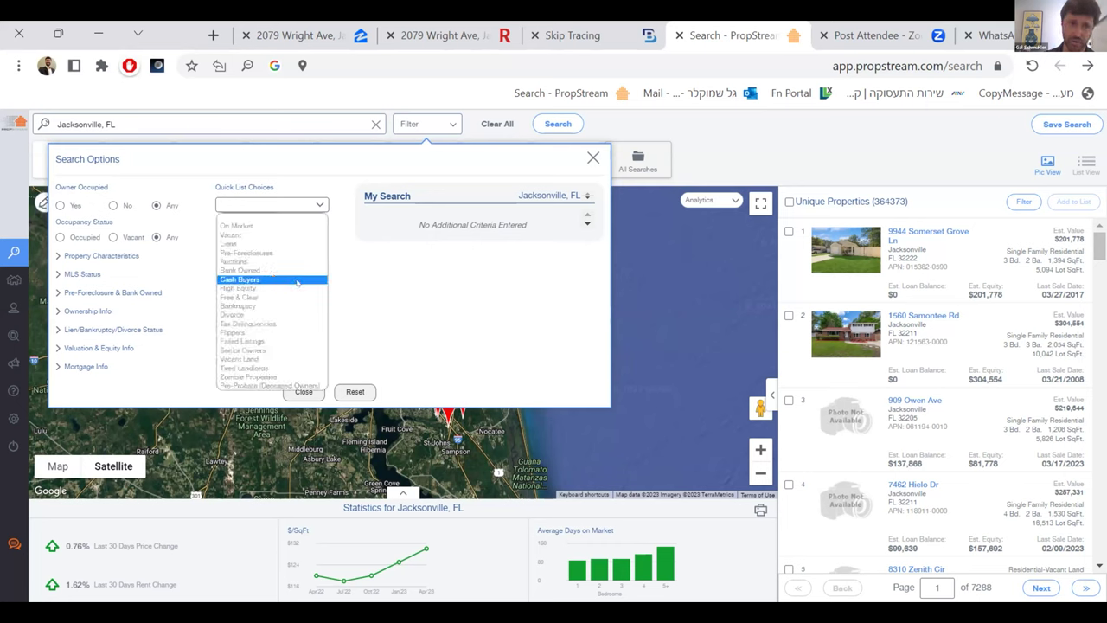
left_click(347, 229)
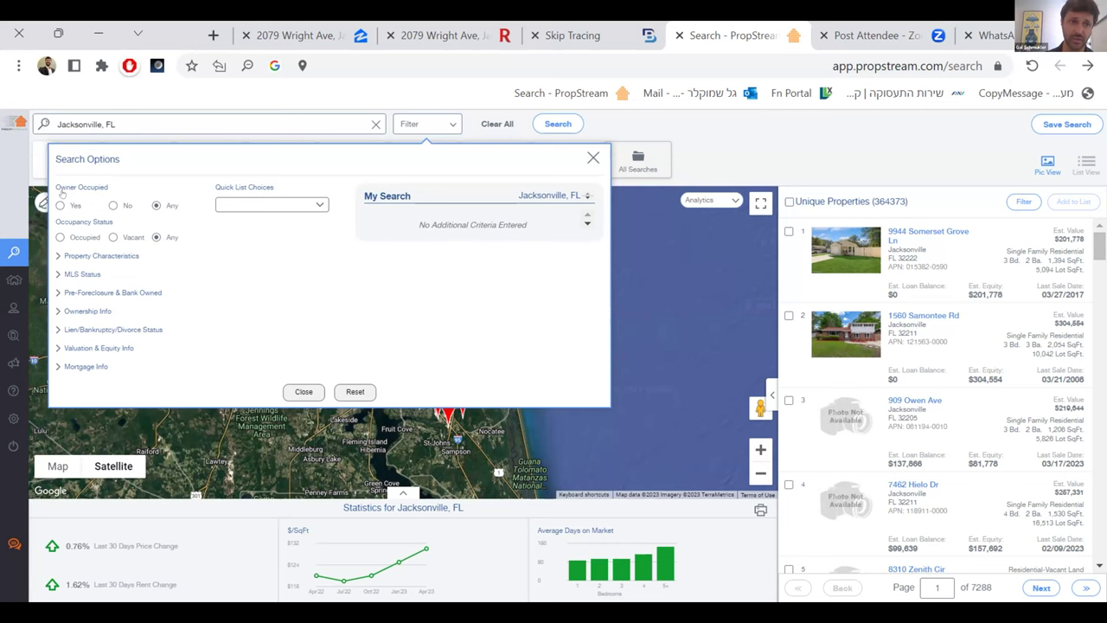
left_click(113, 206)
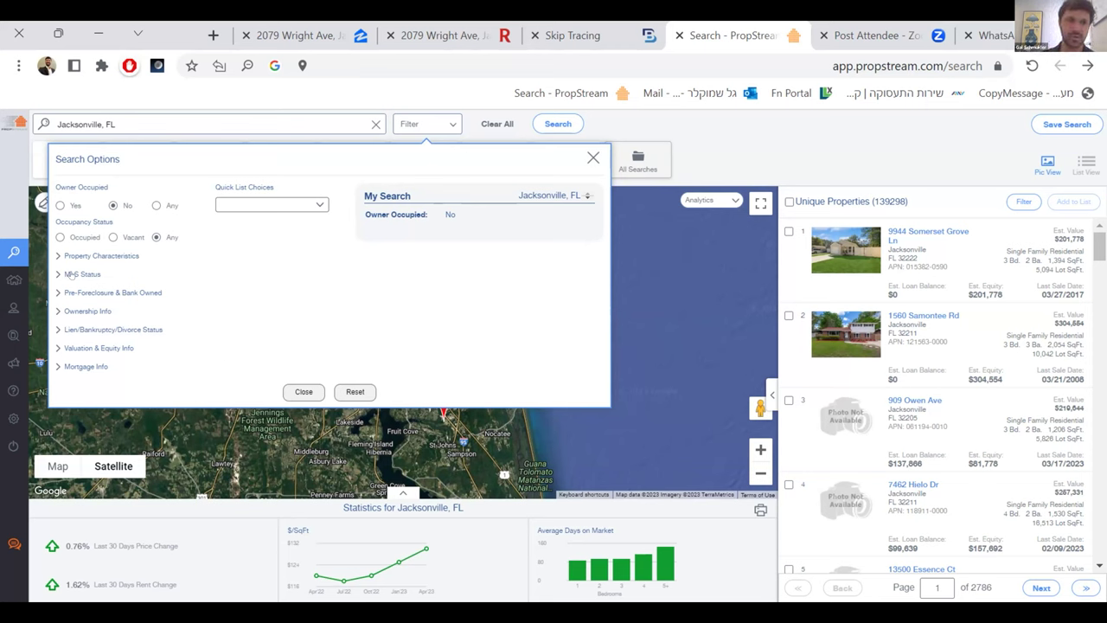
left_click(79, 260)
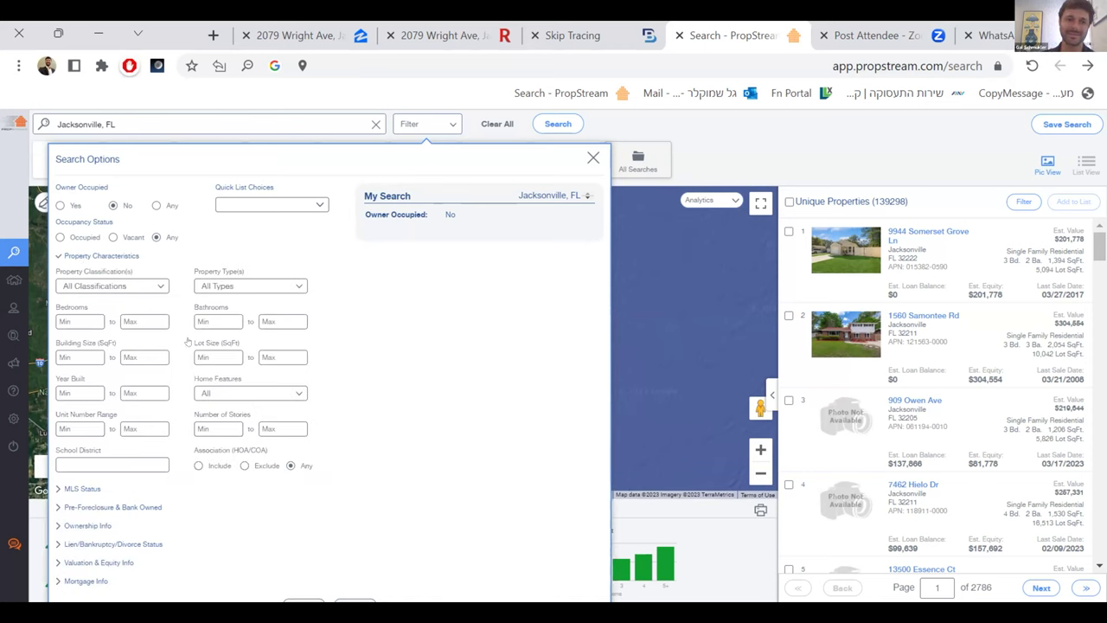
- Set classification to Residential with Single Family, Condo/Townhouse and Multi-Family 2-4 types
left_click(134, 291)
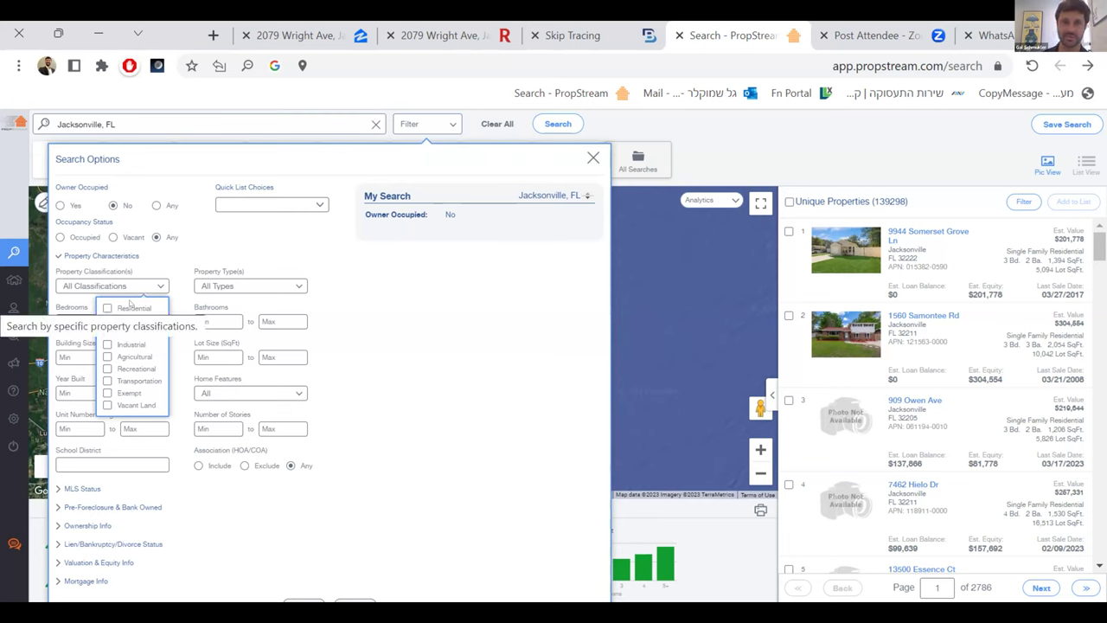
left_click(106, 308)
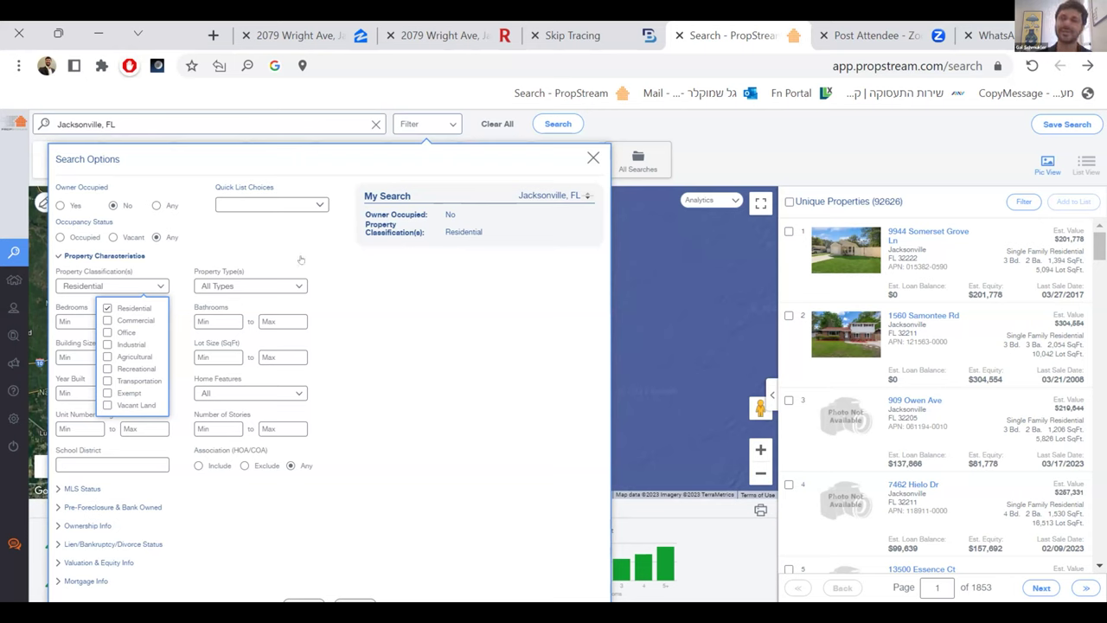
left_click(299, 228)
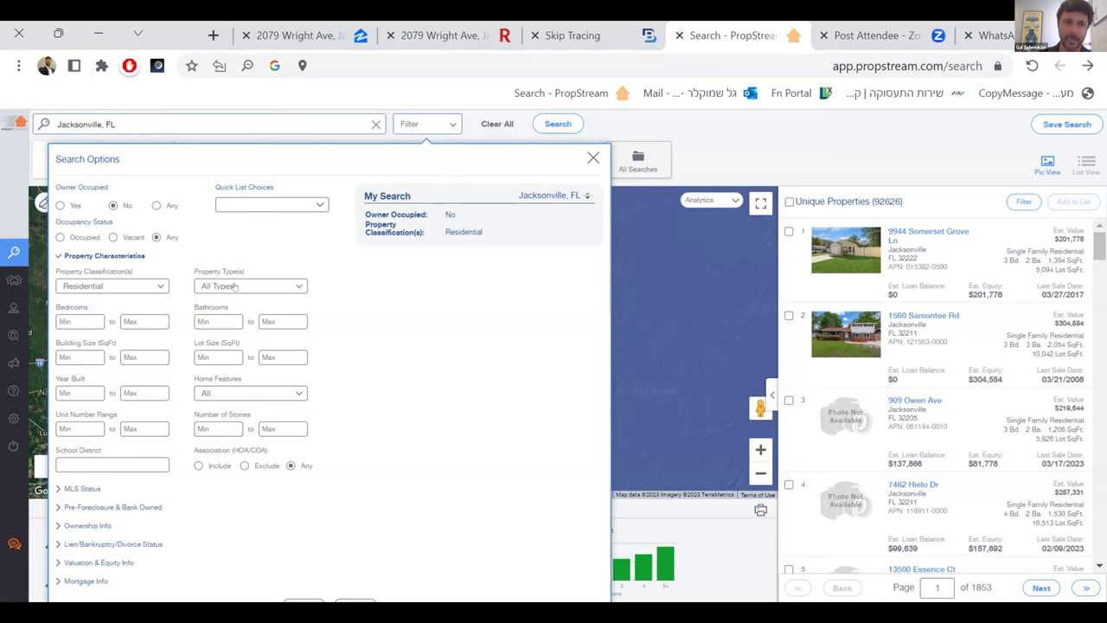
left_click(234, 288)
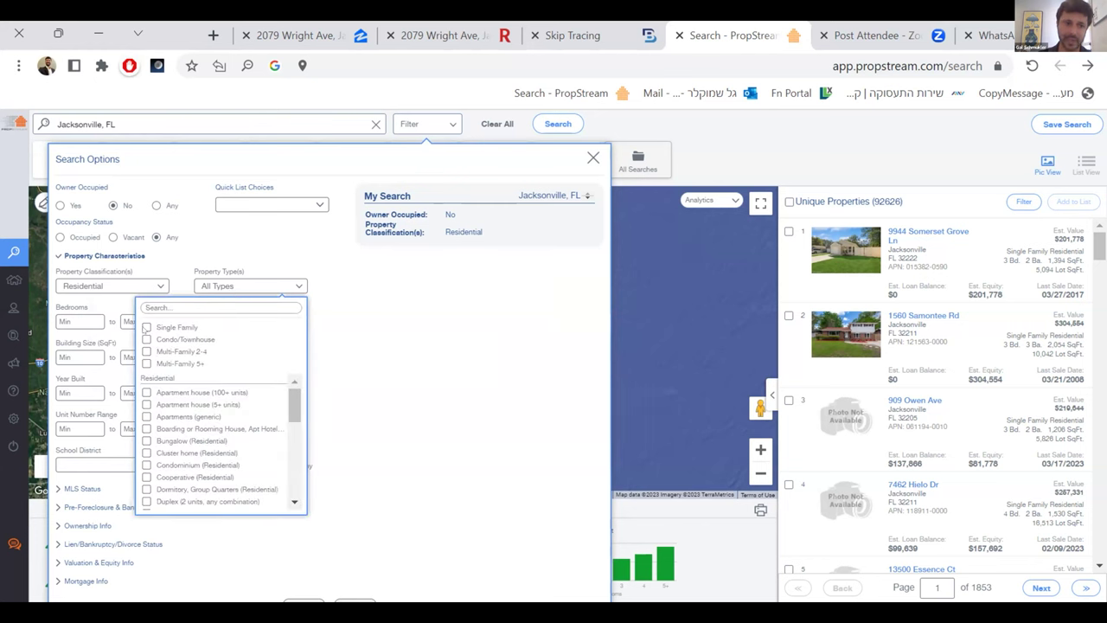
left_click(147, 328)
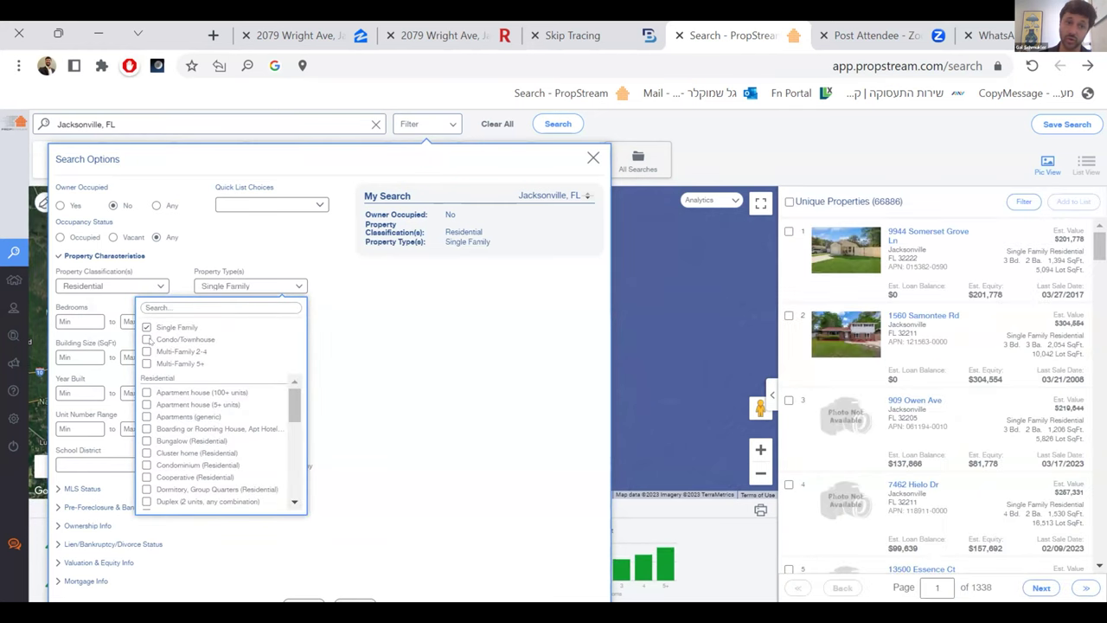
left_click(146, 339)
left_click(146, 351)
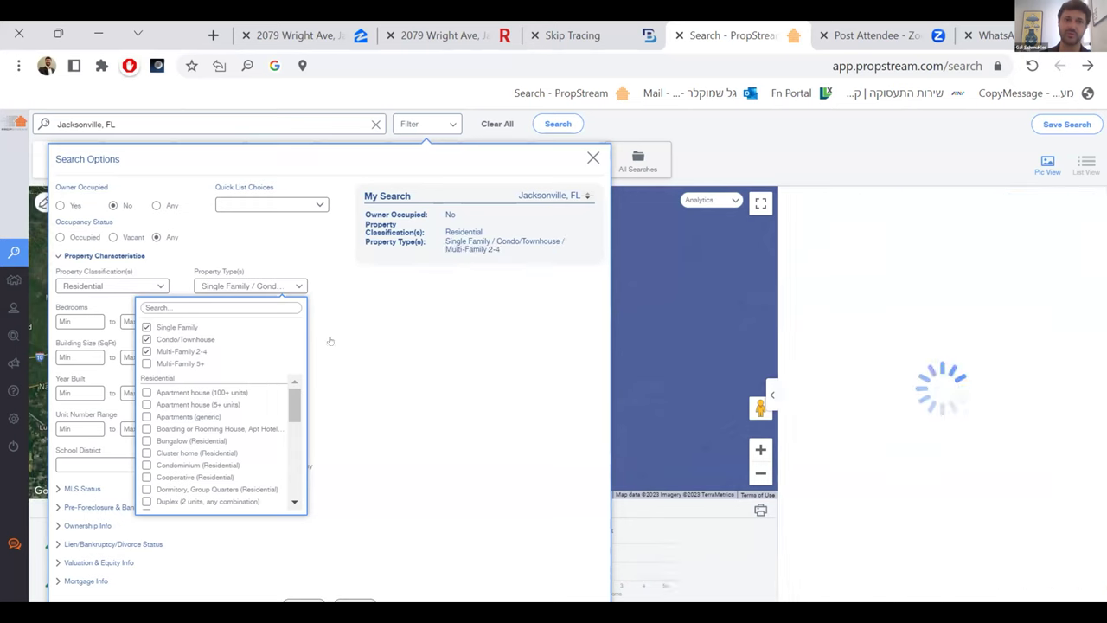
left_click(381, 276)
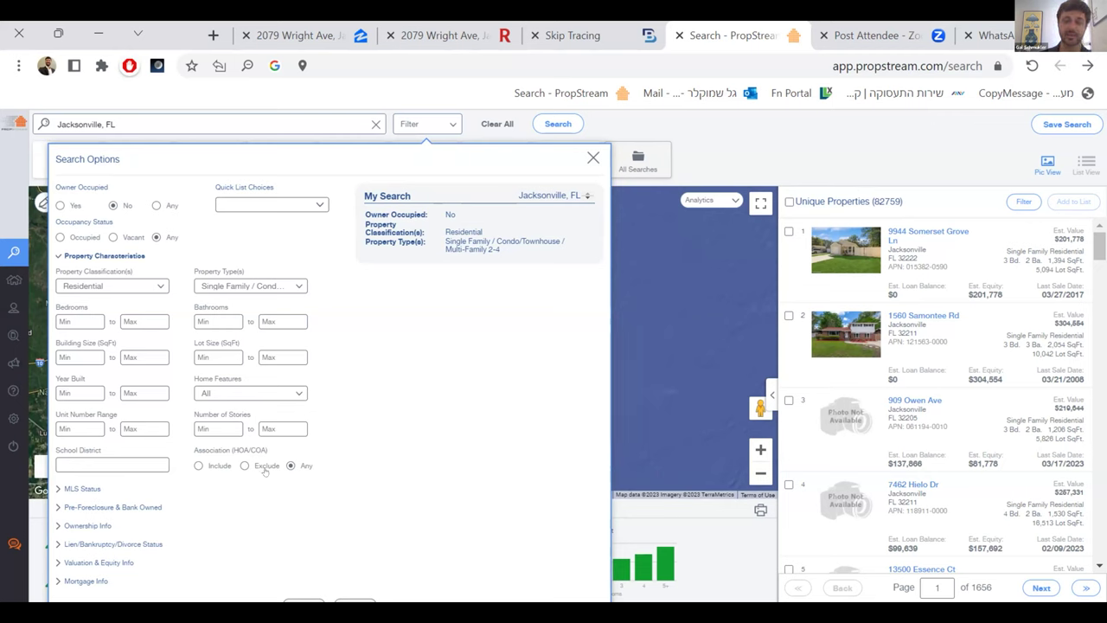
- Set Year Built max to 1990 and On Market to No, leaving 51,926 properties
type("1990")
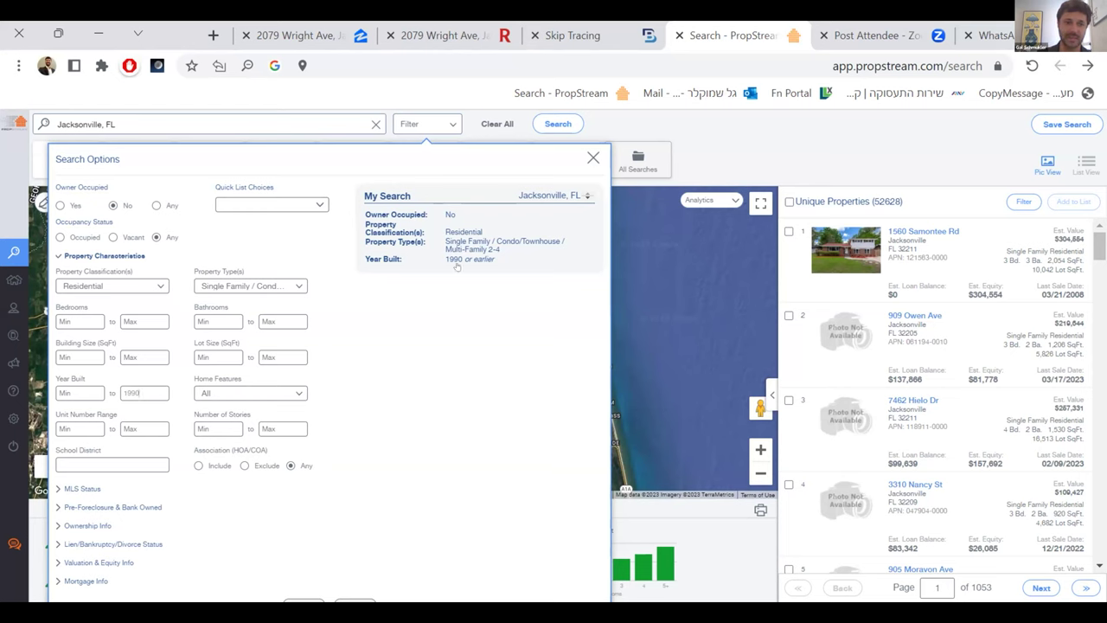
mouse_move(372, 239)
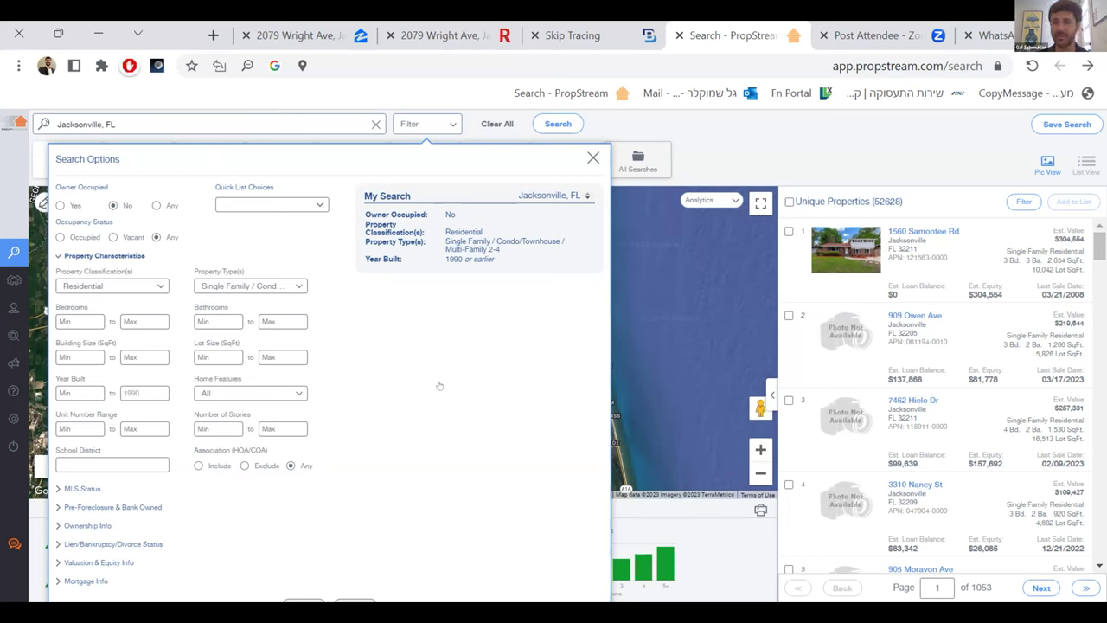
left_click(81, 488)
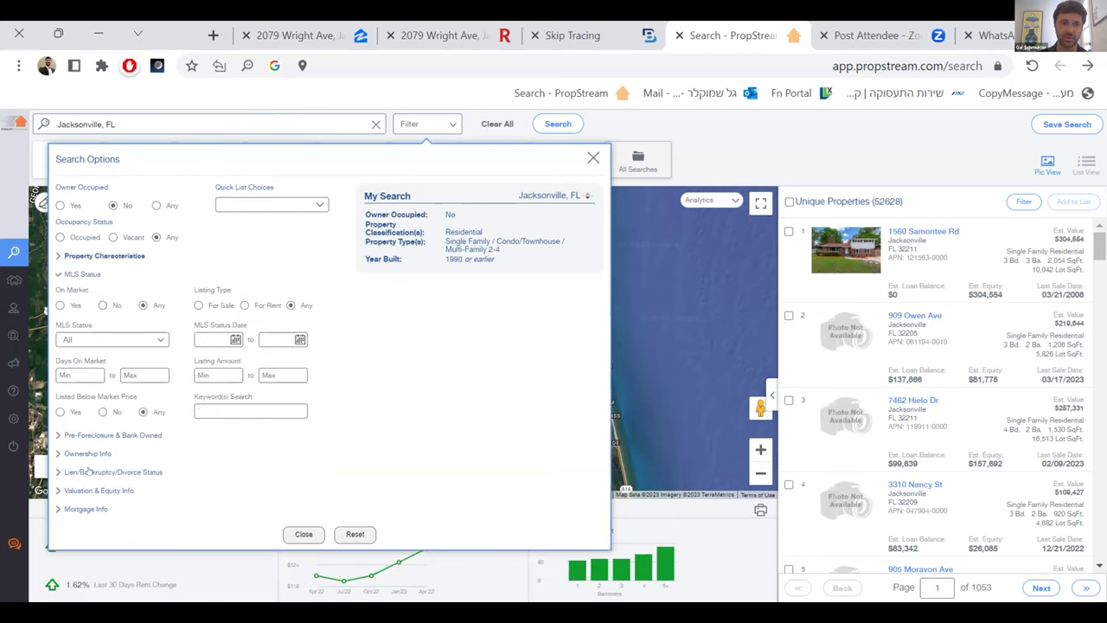
left_click(102, 304)
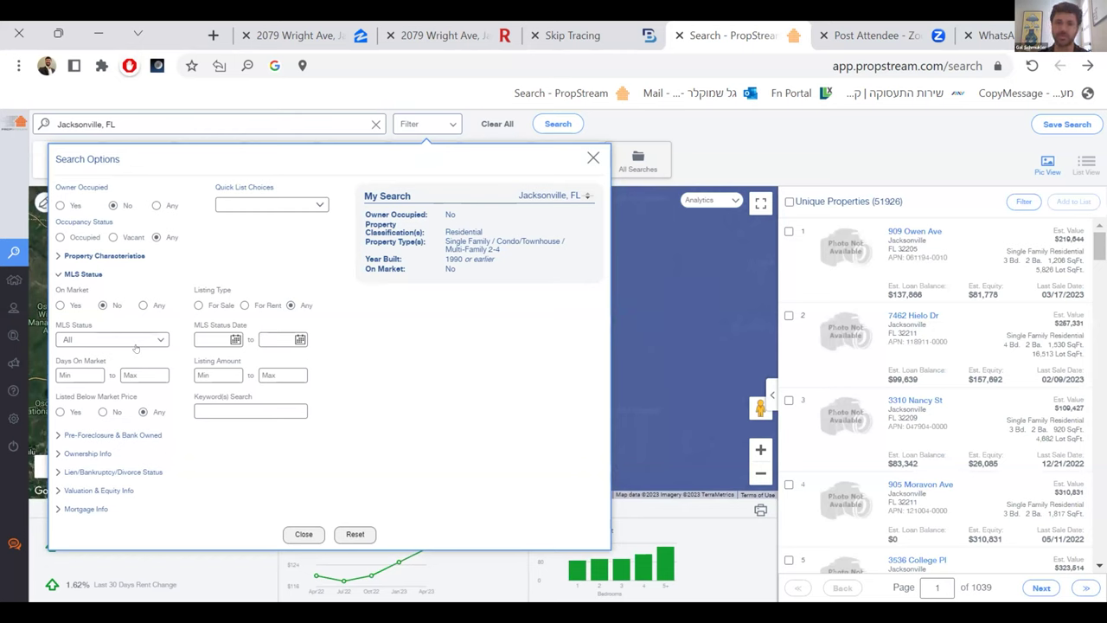
- Set Years of Ownership minimum to 3, leaving 24,635 properties
left_click(86, 455)
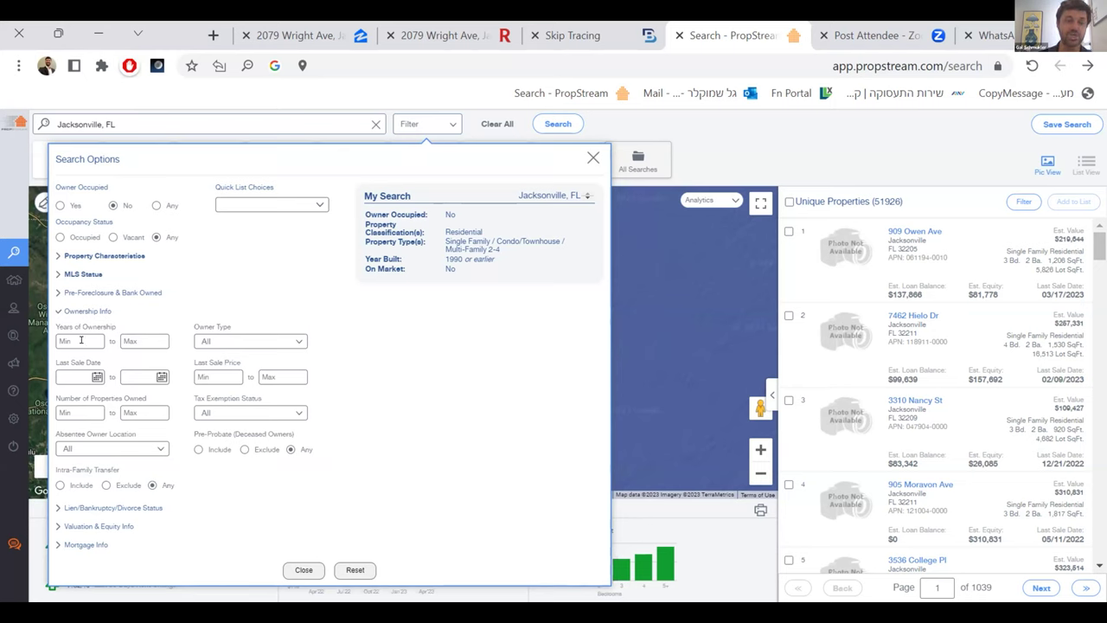
left_click(88, 337)
type("3")
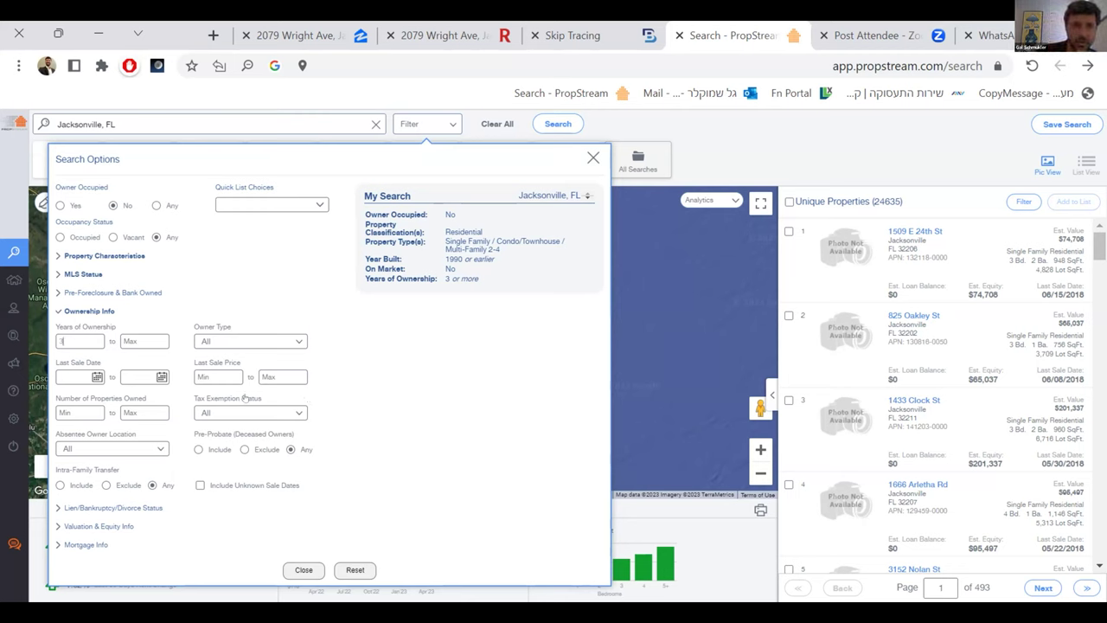
- Set Owner Type to Individual only, narrowing results to 13,613 properties
left_click(216, 344)
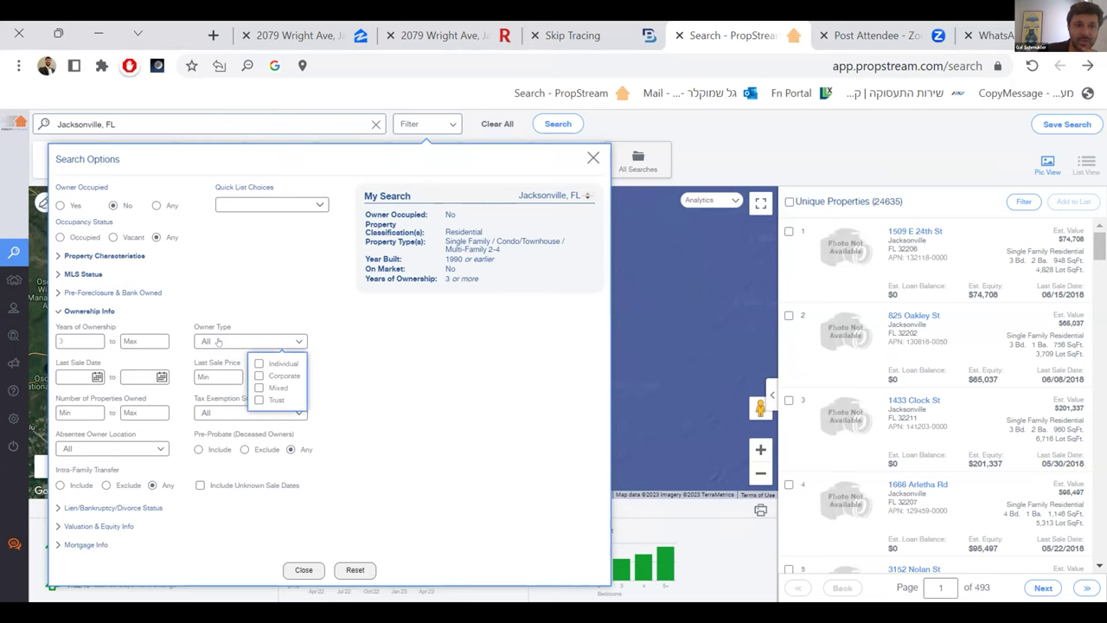
left_click(257, 364)
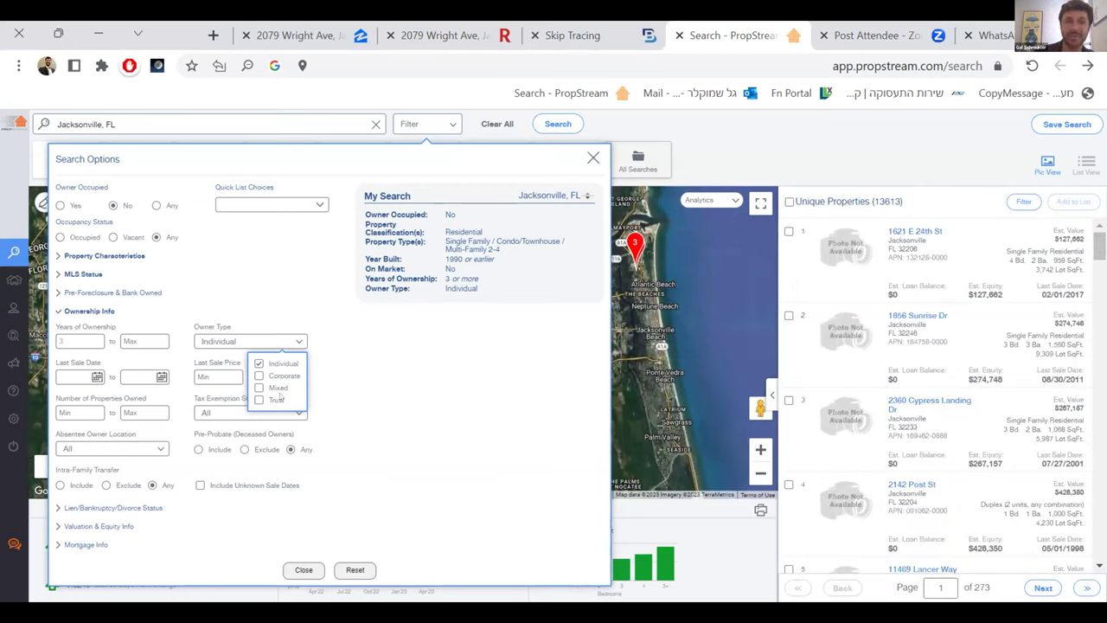
left_click(277, 296)
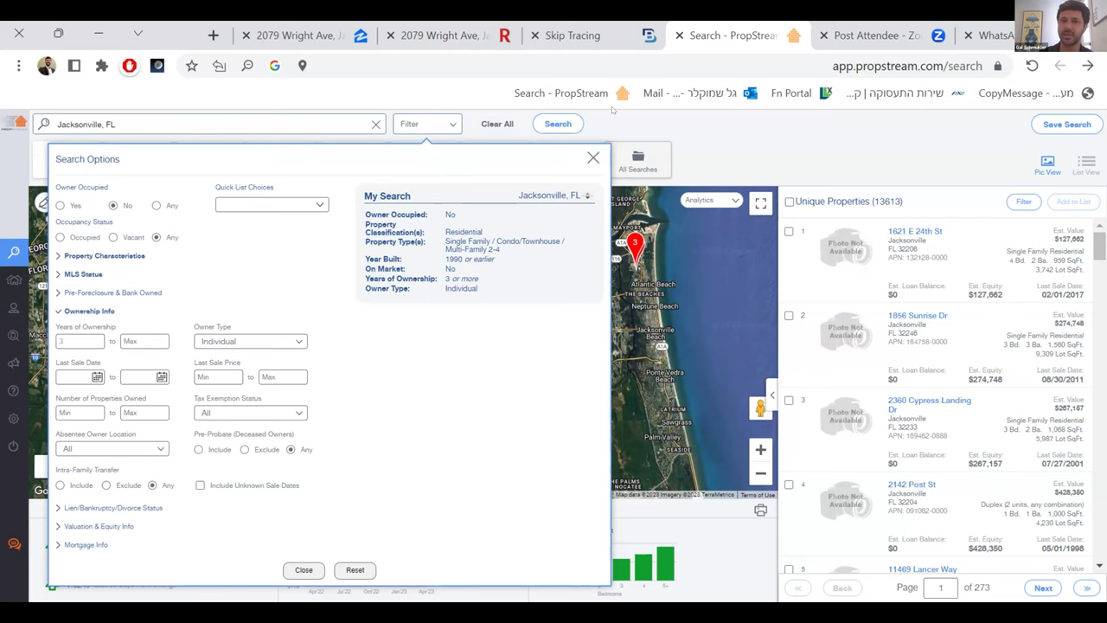
- Replace the search location with zip 32209, FL, yielding 1,493 properties
left_click(594, 157)
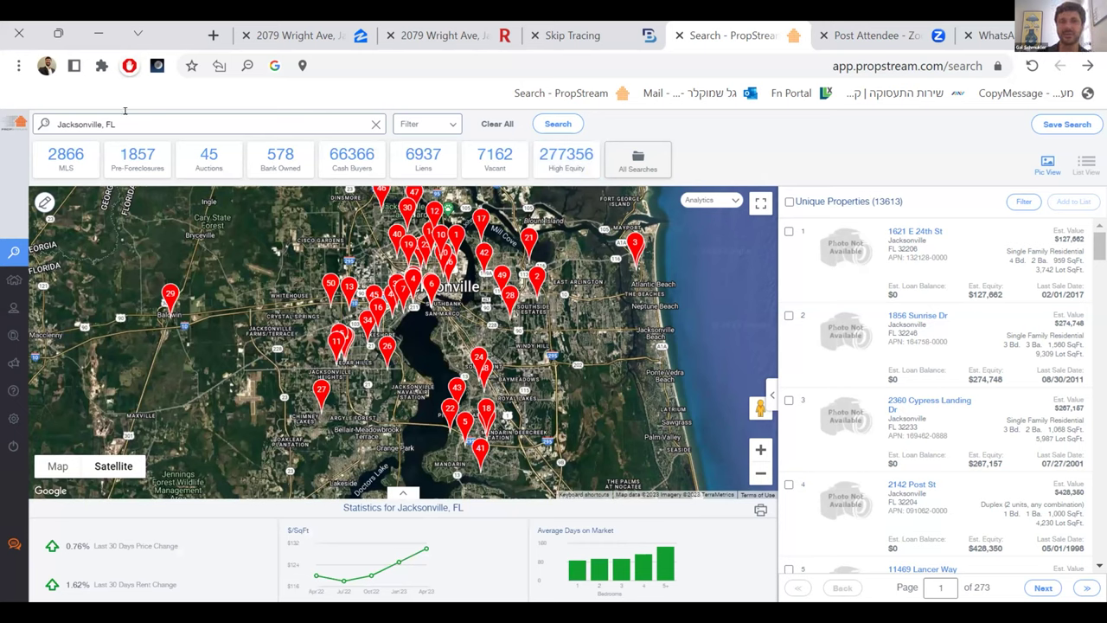
left_click(126, 121)
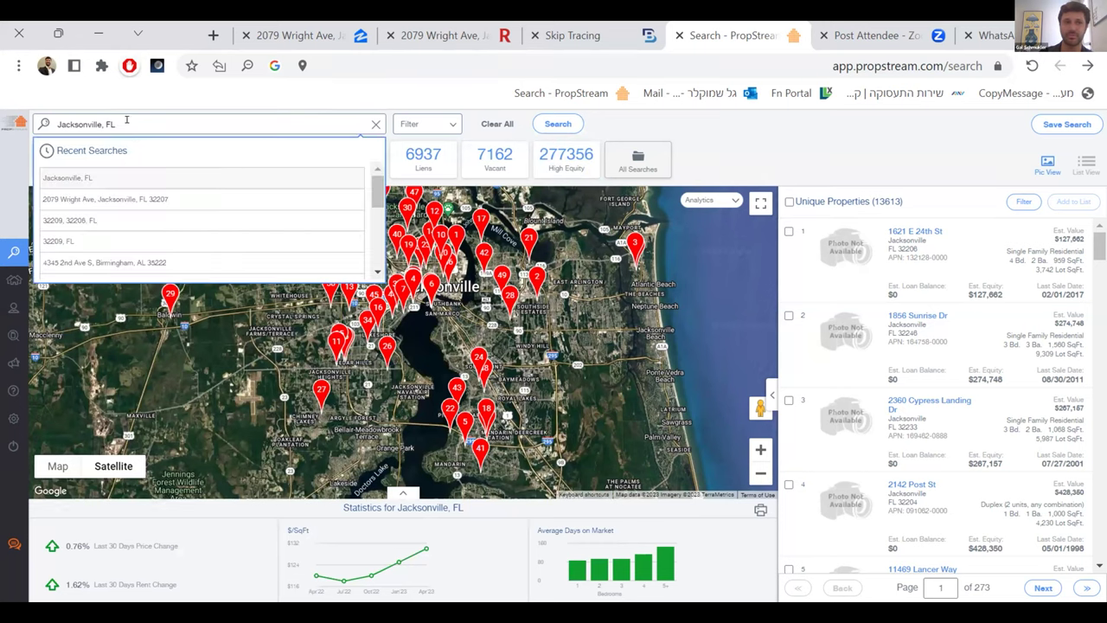
key("ctrl+a")
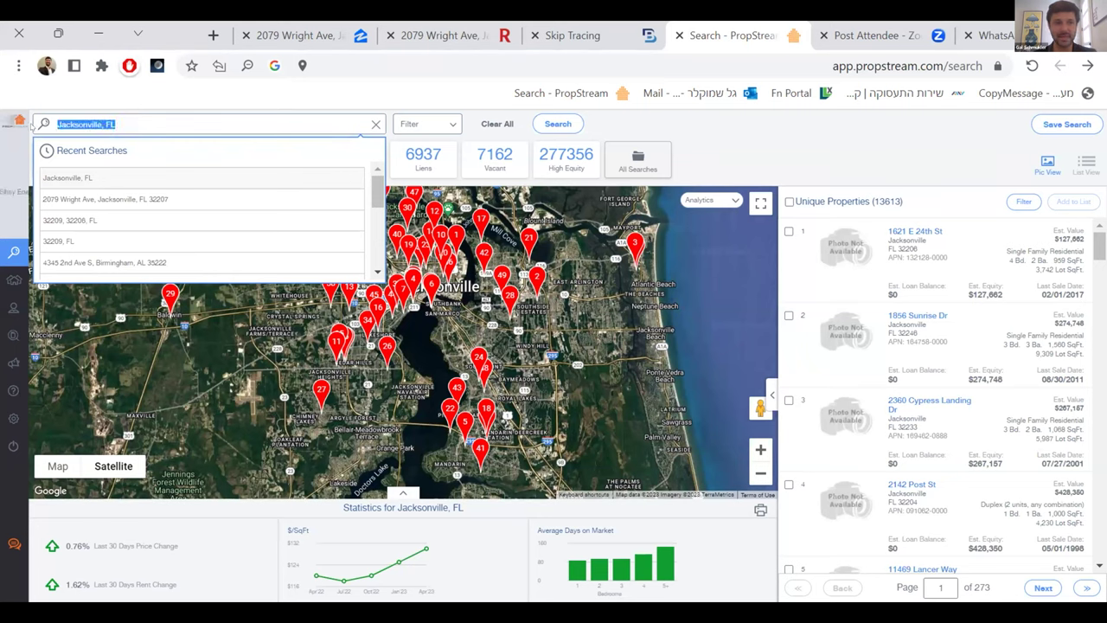
type("32209")
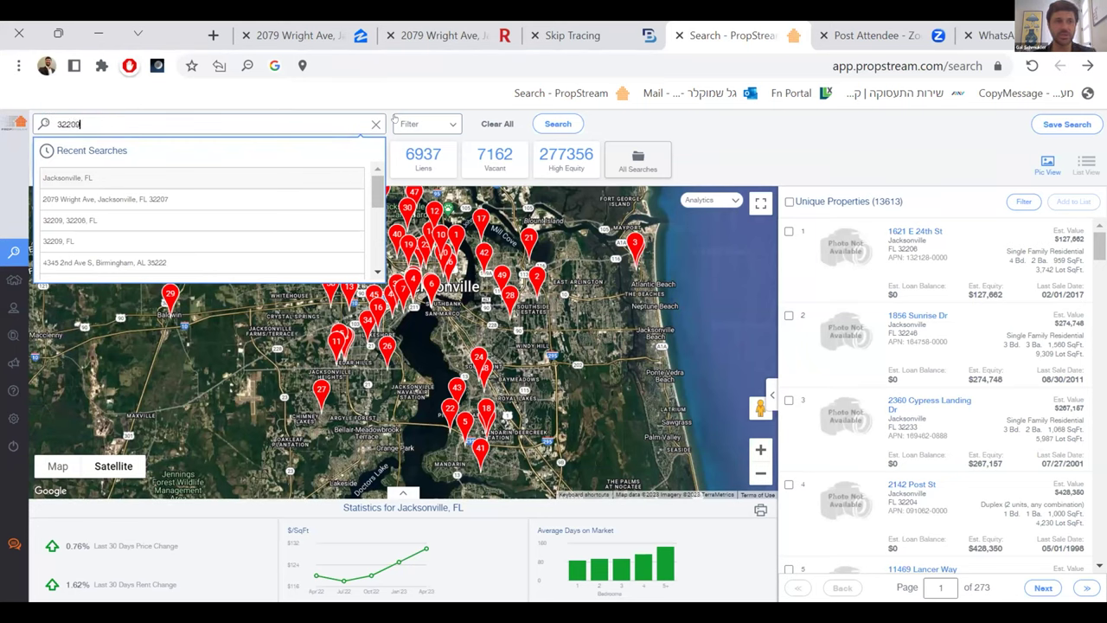
left_click(90, 156)
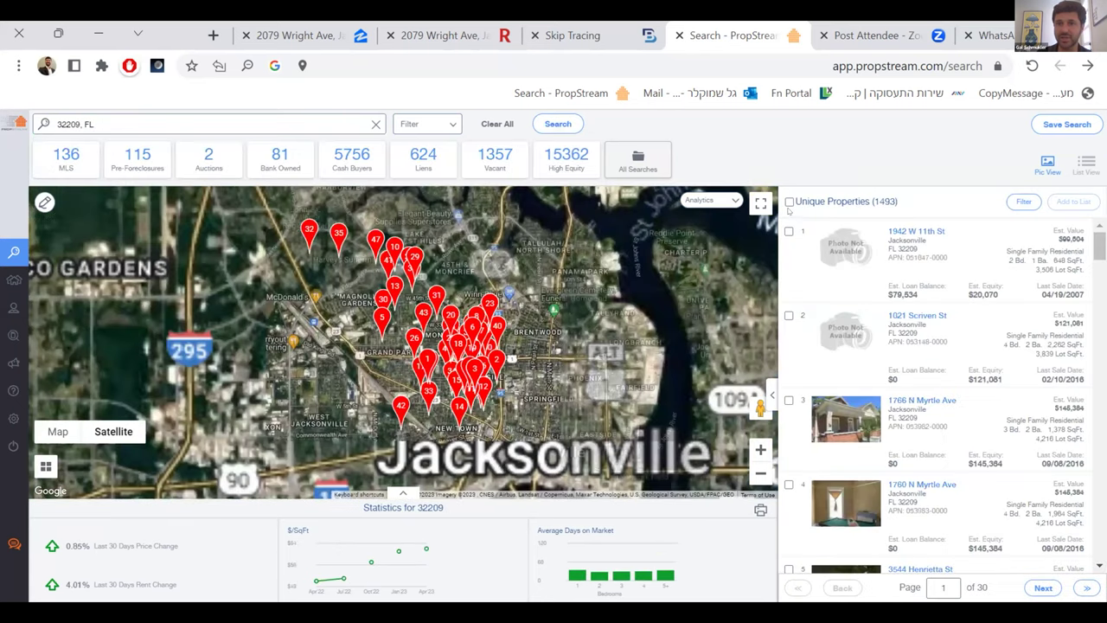
left_click(411, 126)
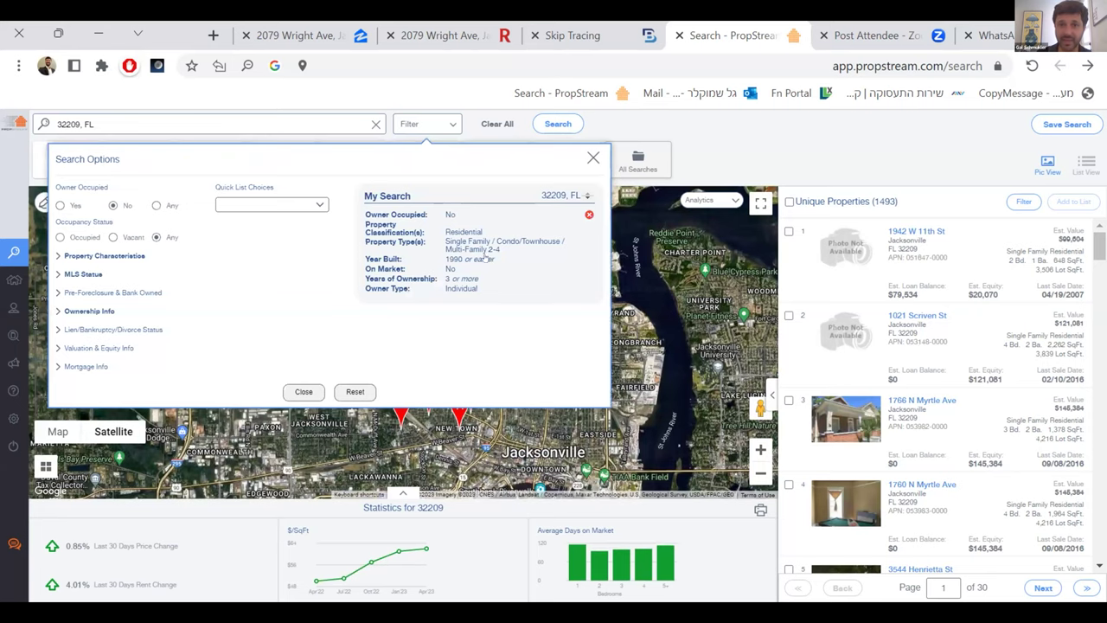
left_click(592, 158)
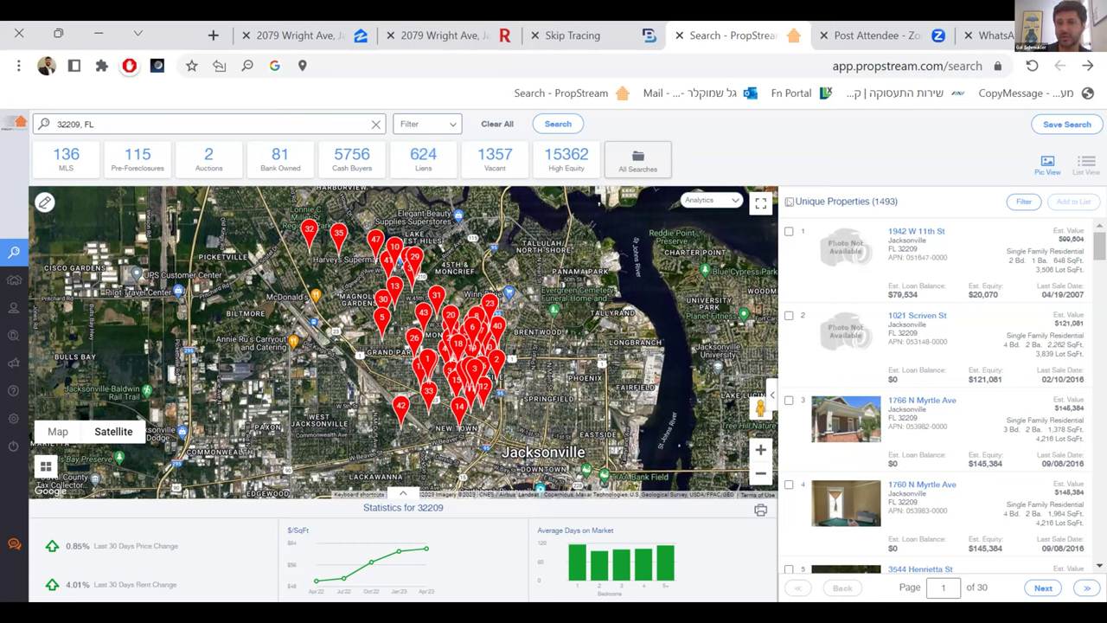
- Select all 1,493 results for 32209 and go to My Properties
left_click(789, 202)
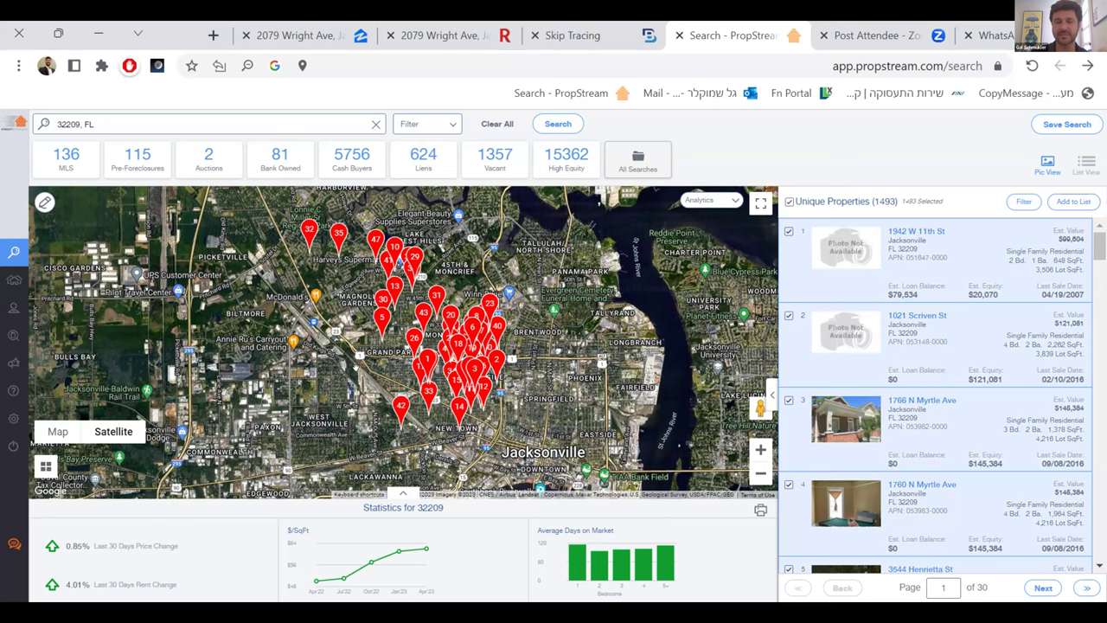
mouse_move(43, 294)
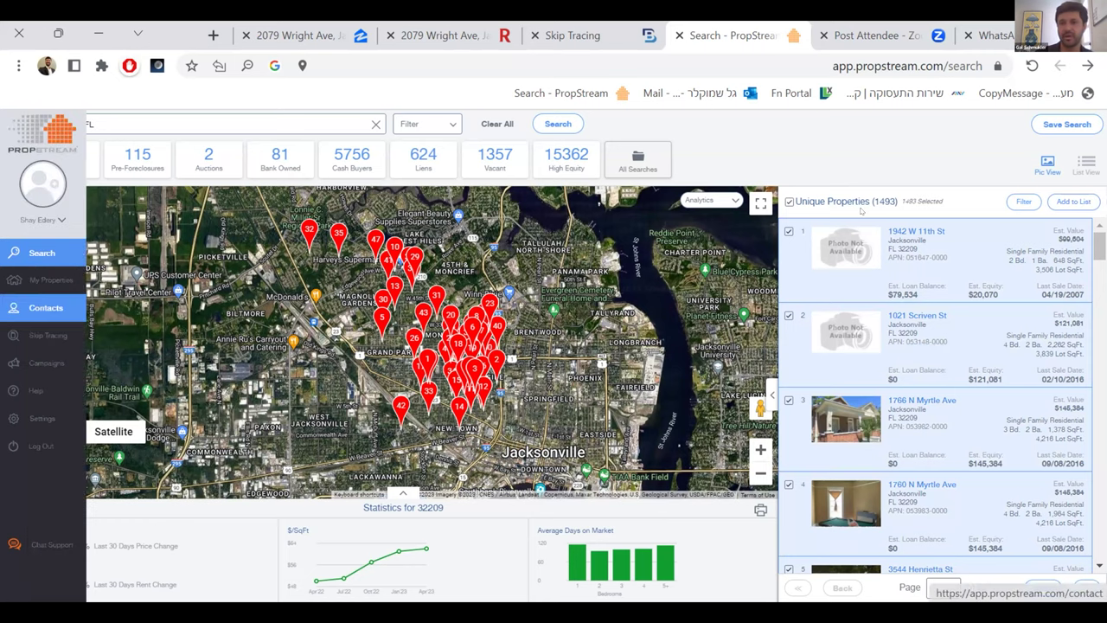
left_click(10, 284)
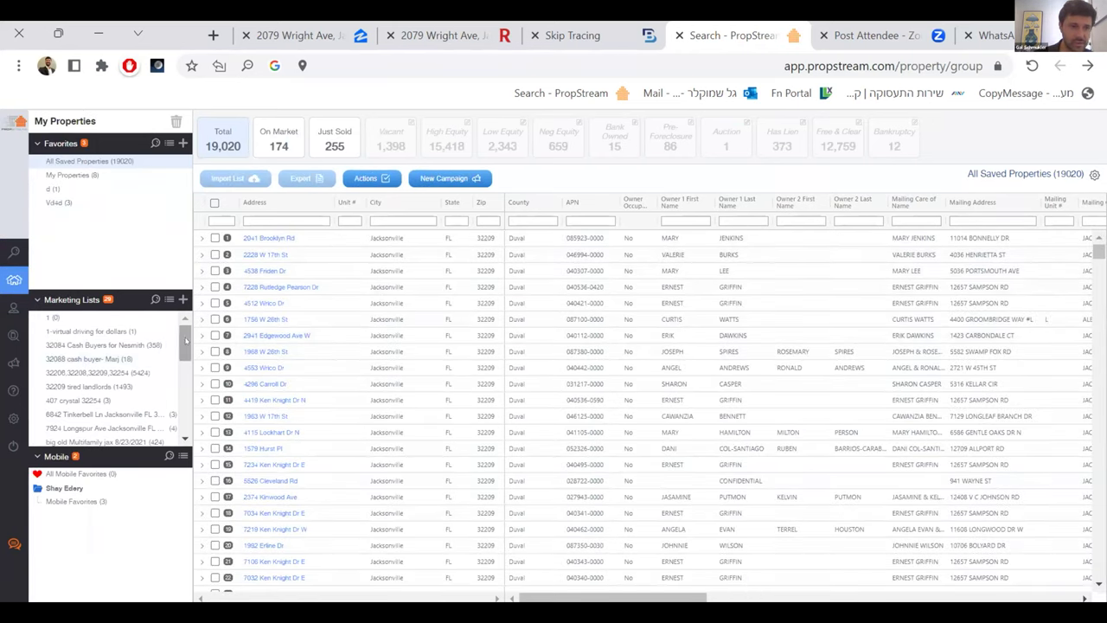
- Open the '32209 tired landlords' list, select all 1,493 properties, then advance the slide
left_click_drag(185, 340, 183, 333)
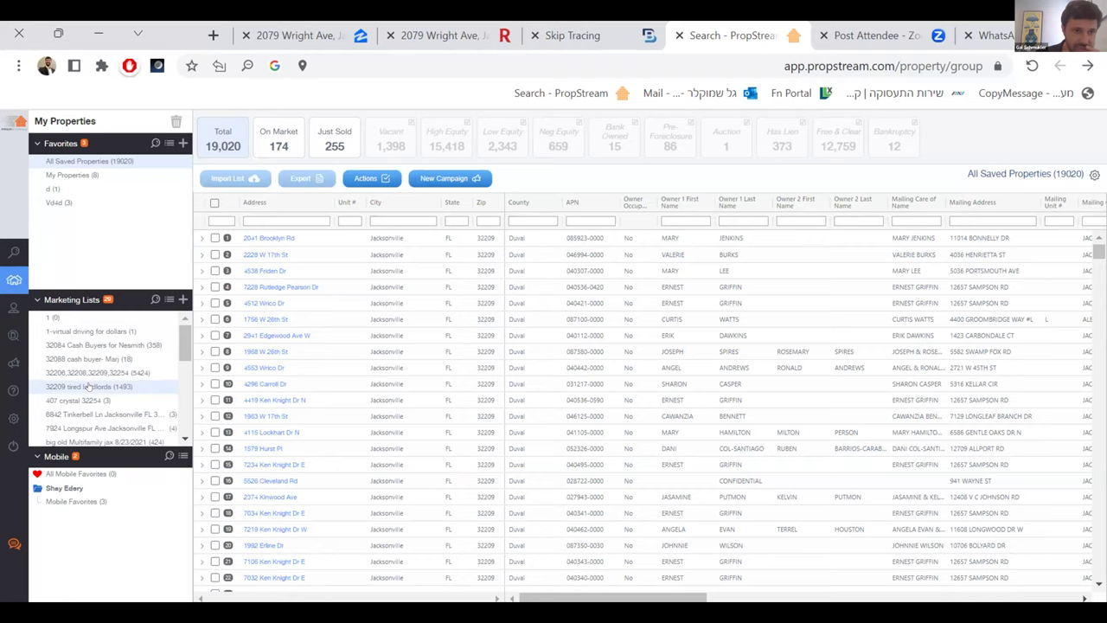
left_click(87, 386)
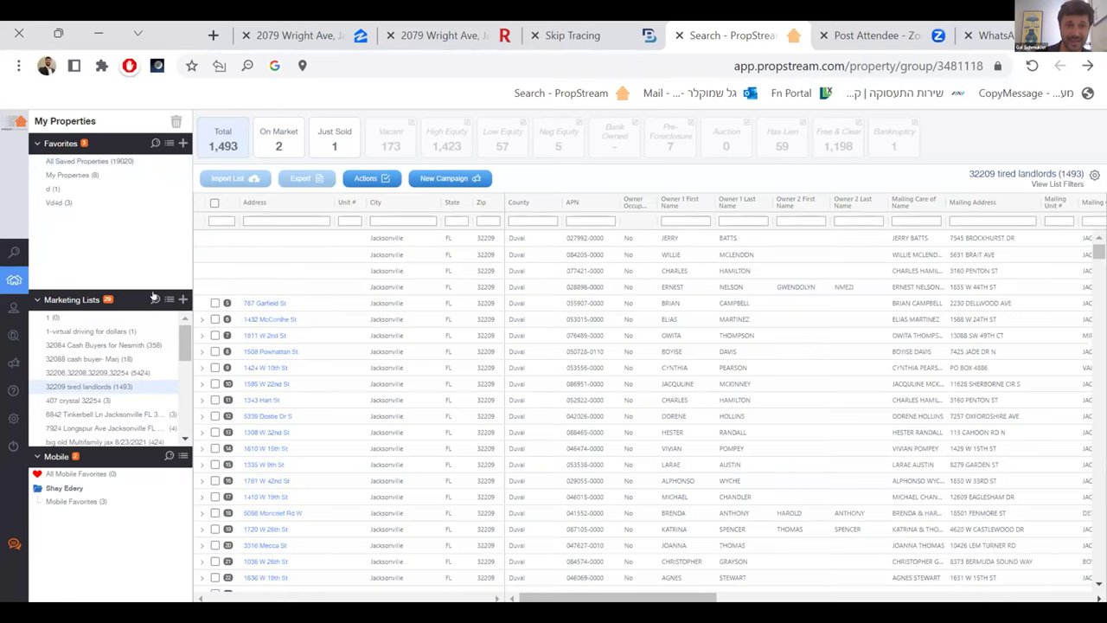
left_click(214, 202)
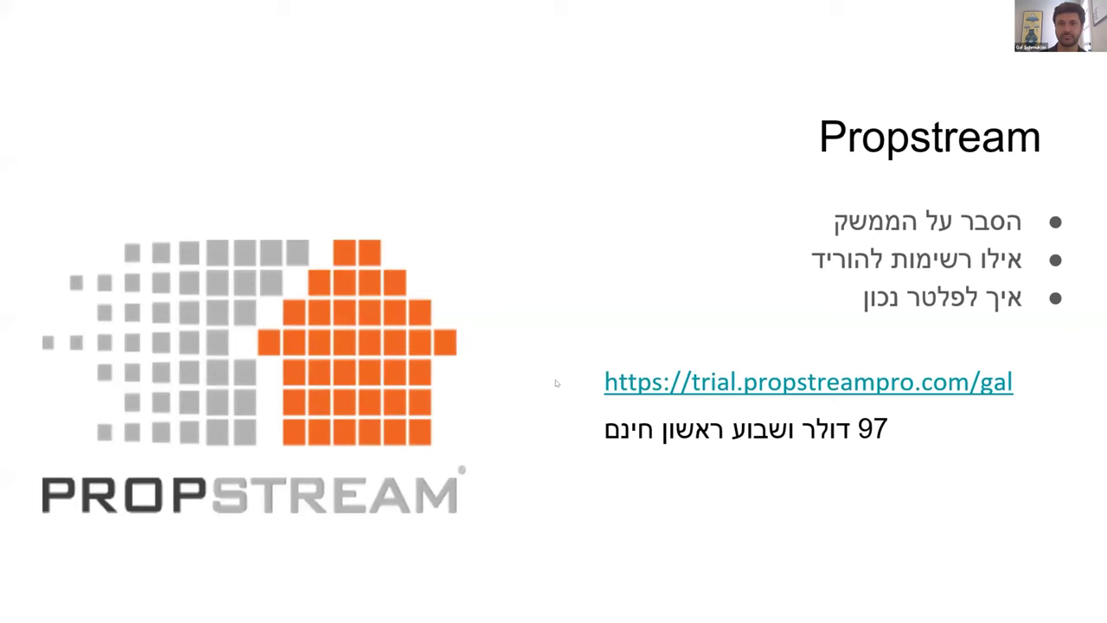
left_click(743, 319)
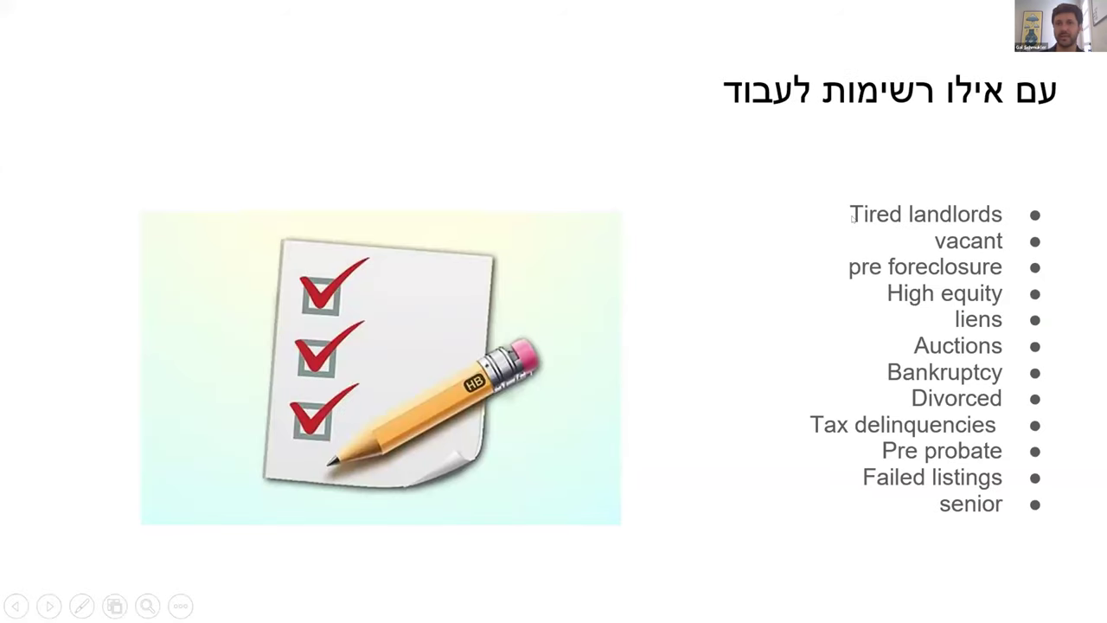
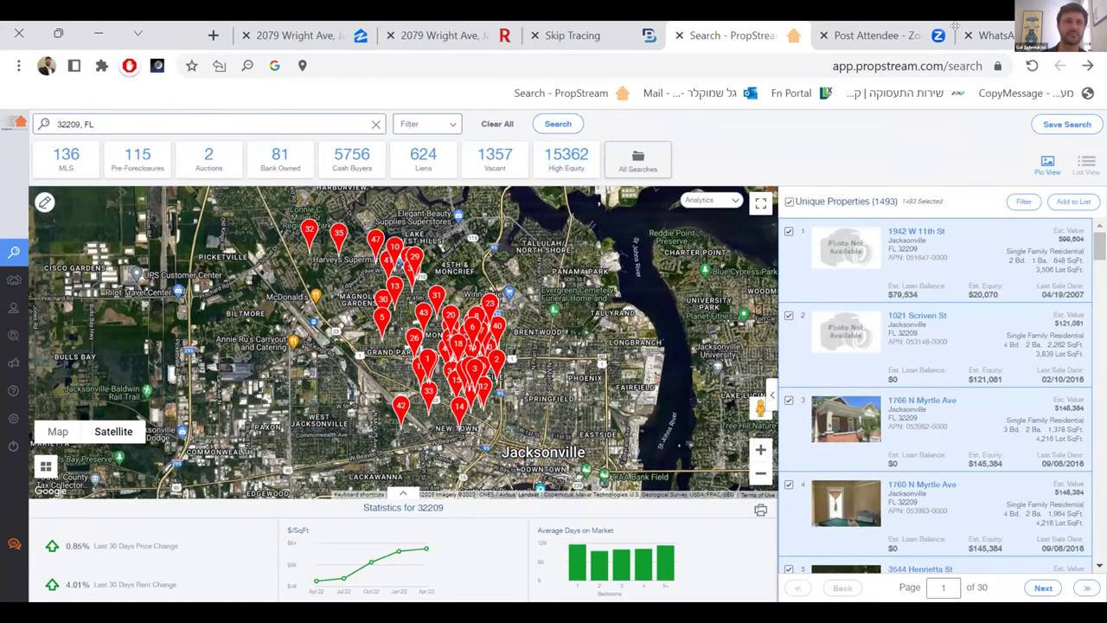
- Clear the location search text and rerun the 32209, FL search
left_click(156, 128)
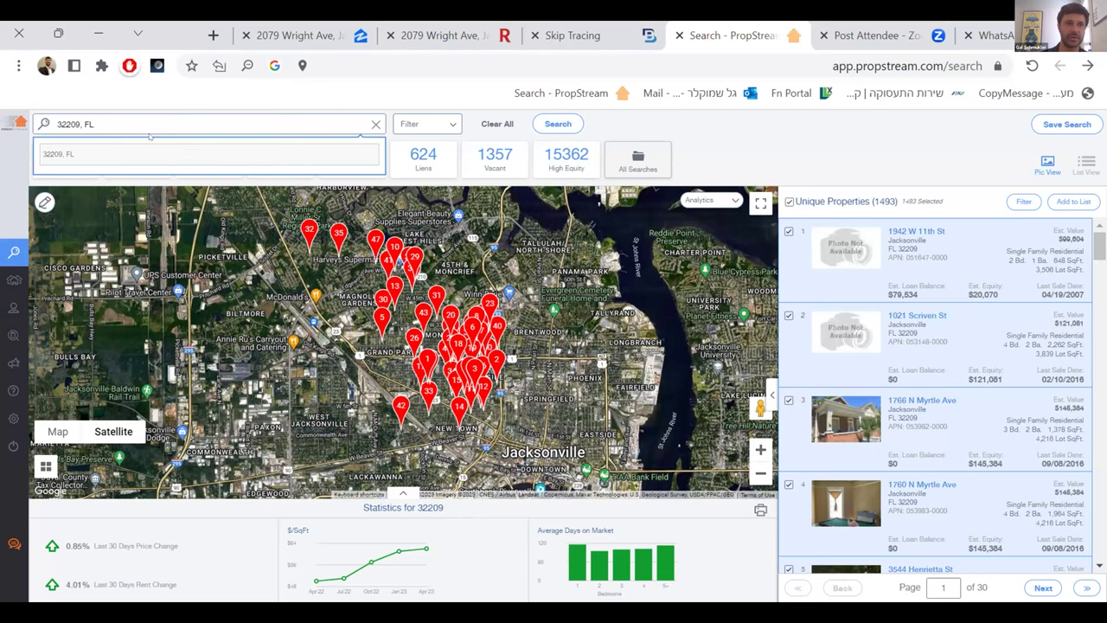
left_click_drag(97, 124, 35, 128)
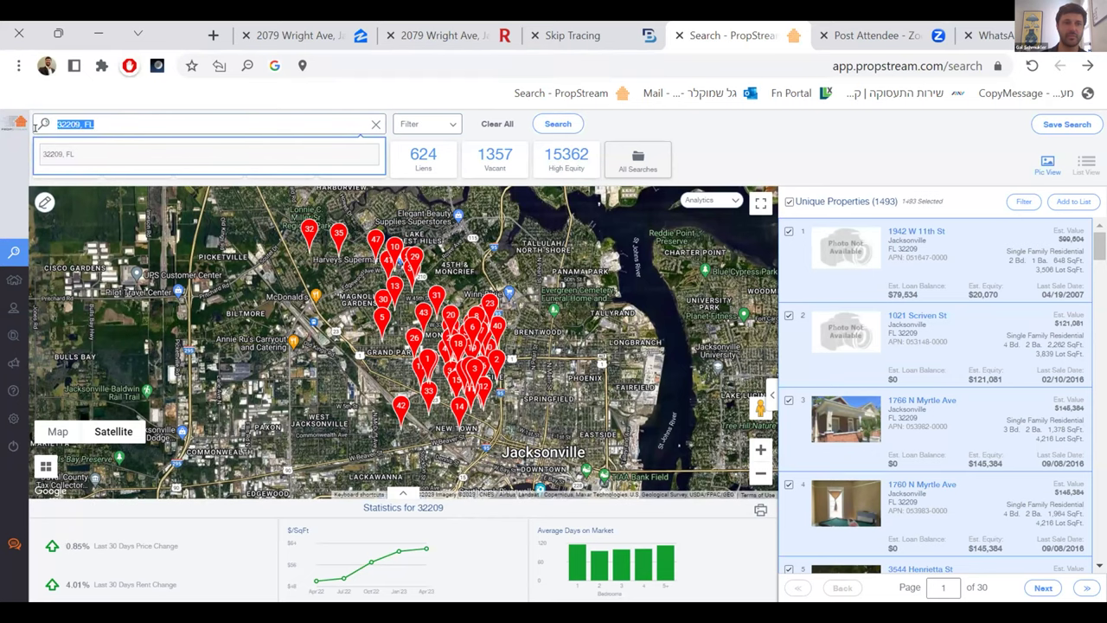
key("BackSpace")
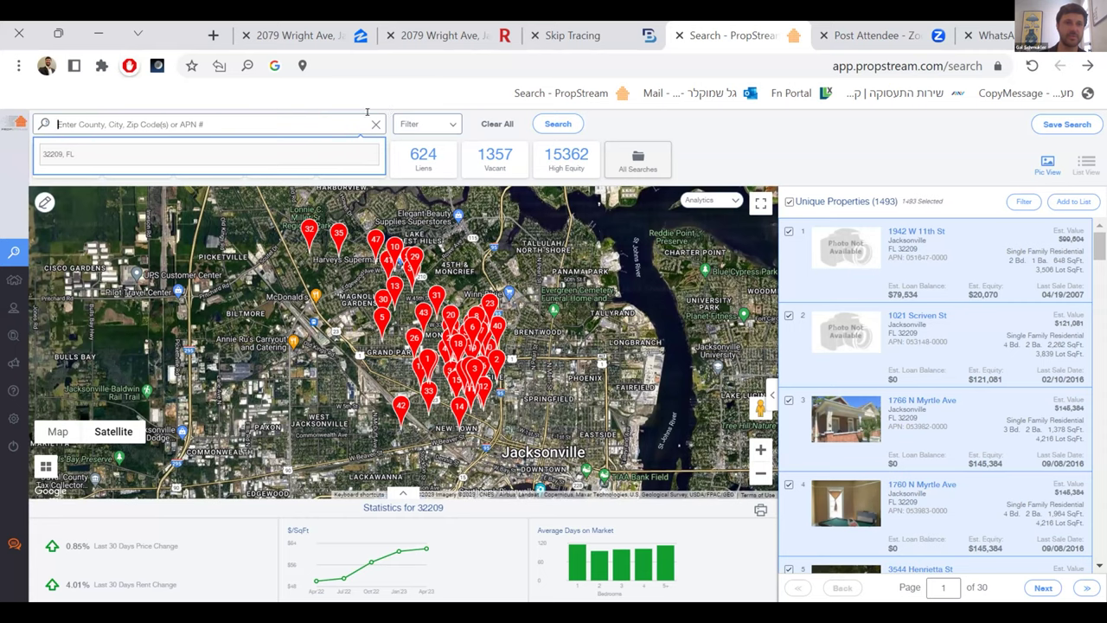
left_click(227, 151)
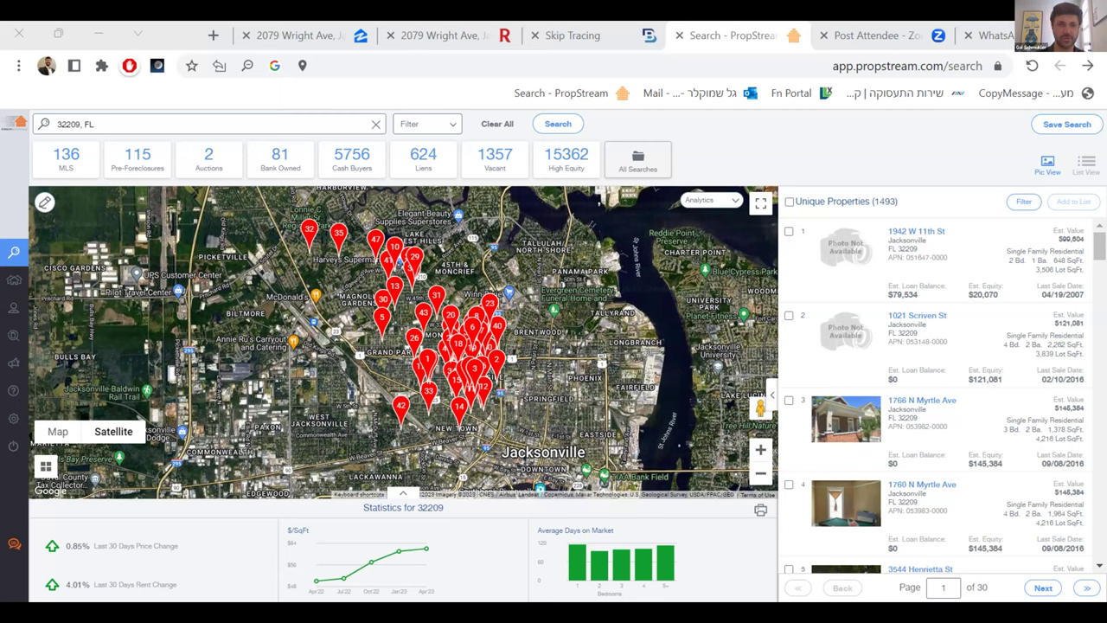
left_click(95, 124)
mouse_move(5, 125)
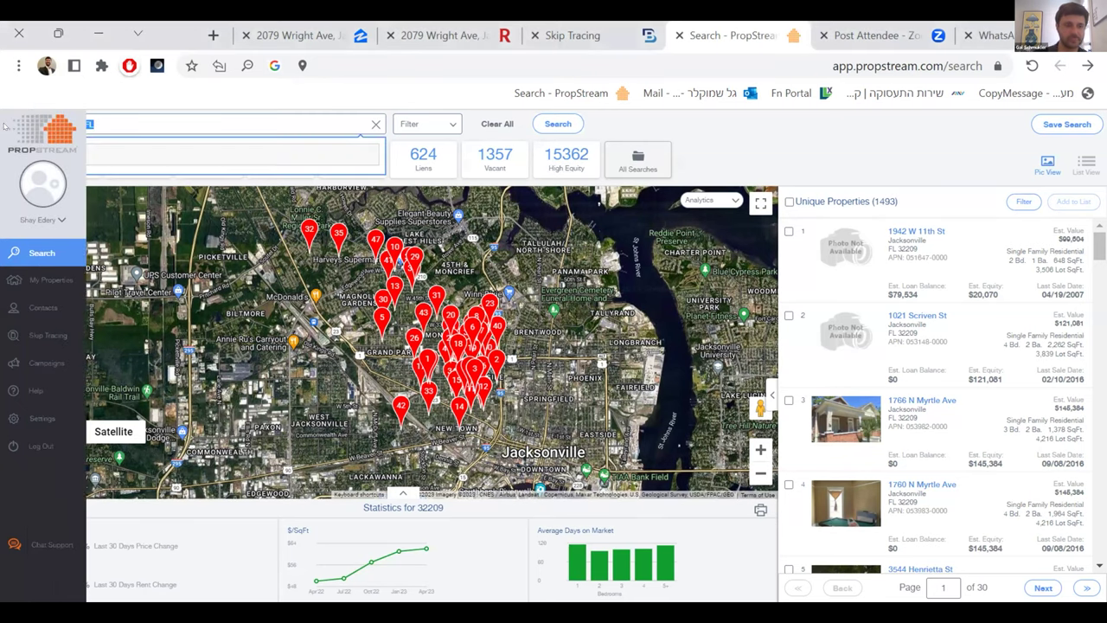
key("BackSpace")
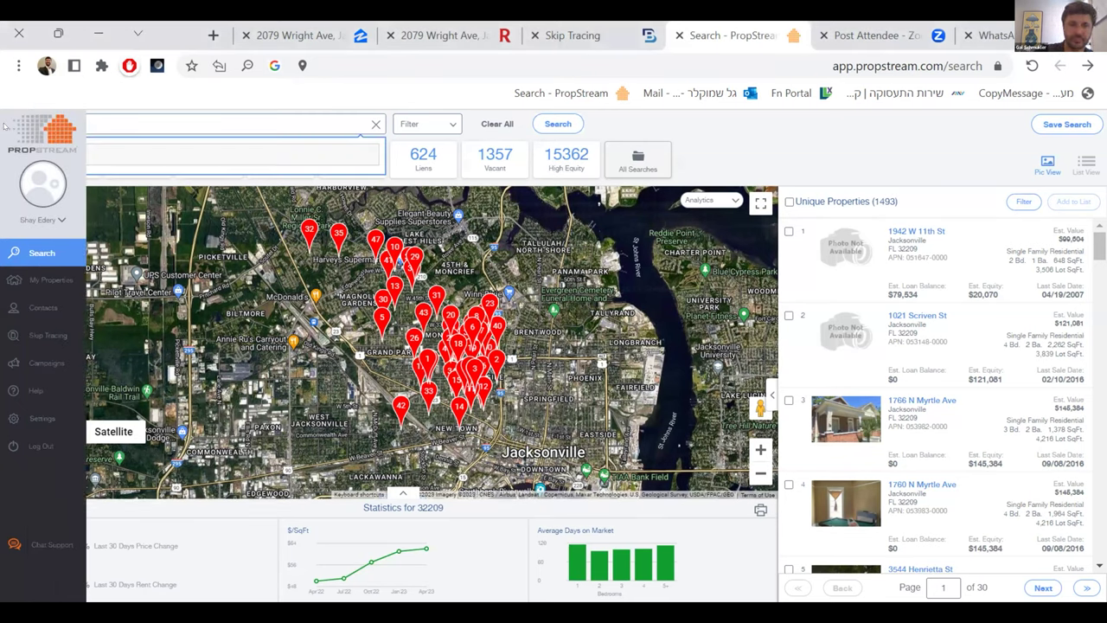
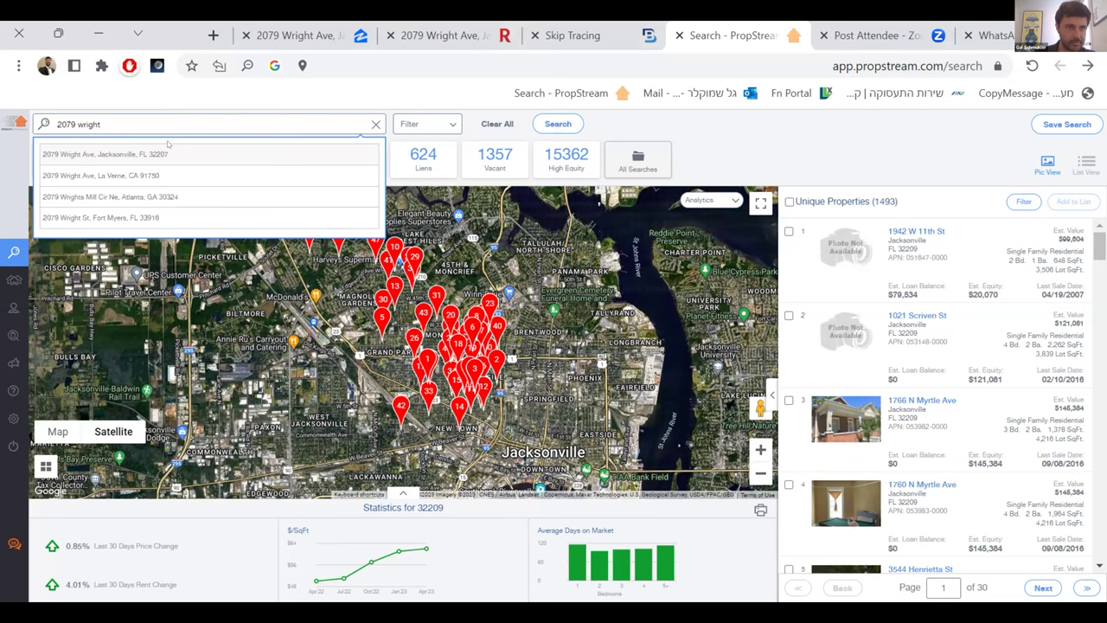
left_click(166, 151)
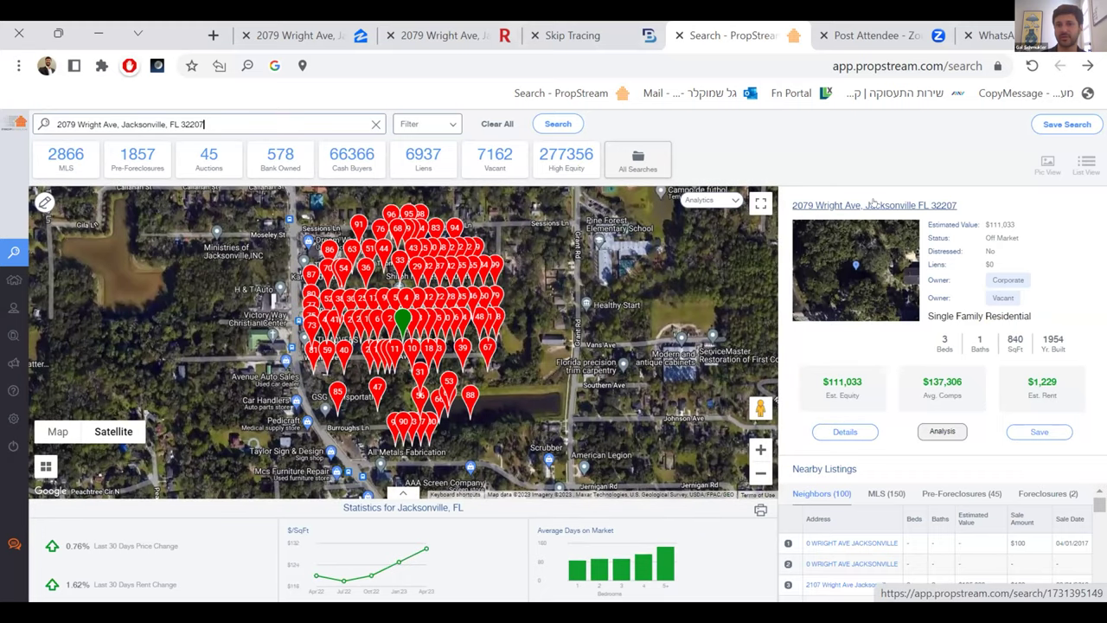
left_click(844, 432)
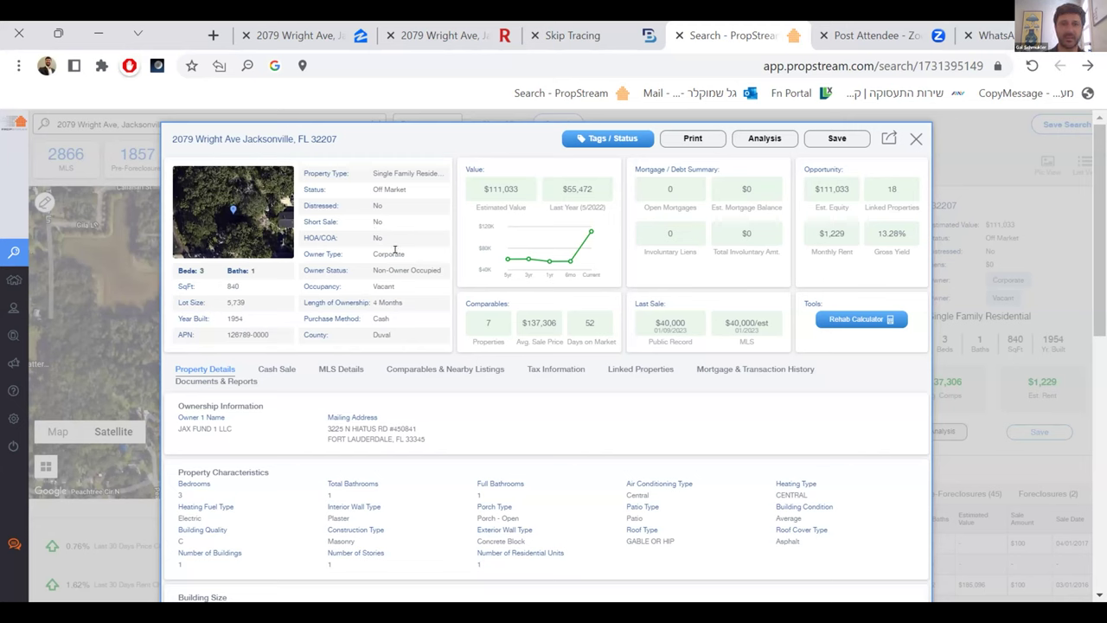
left_click_drag(409, 255, 364, 256)
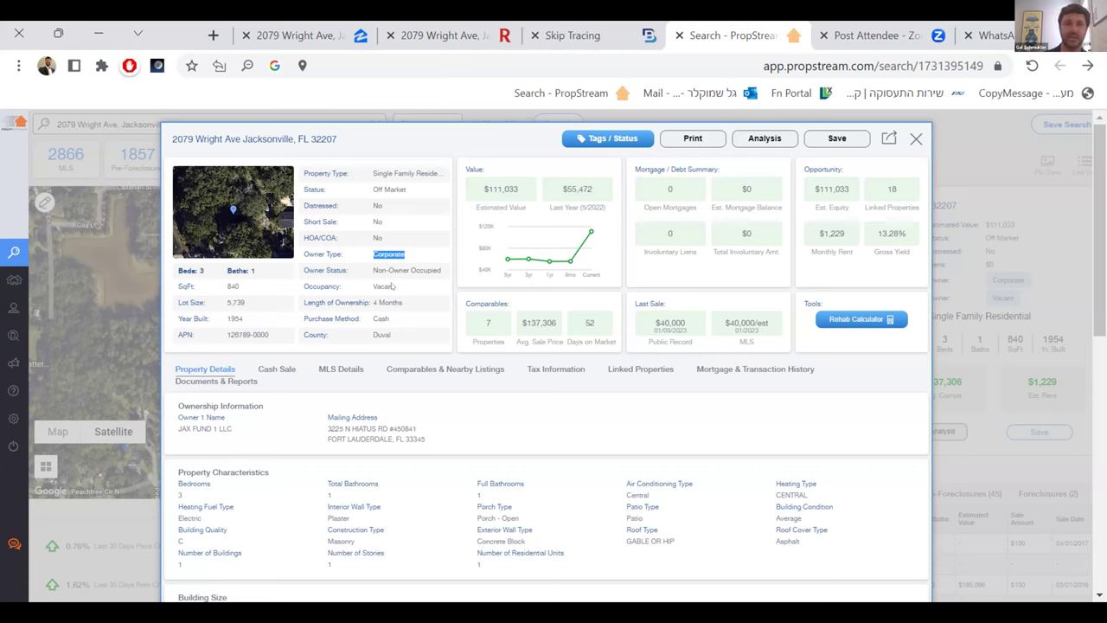
left_click_drag(403, 286, 443, 269)
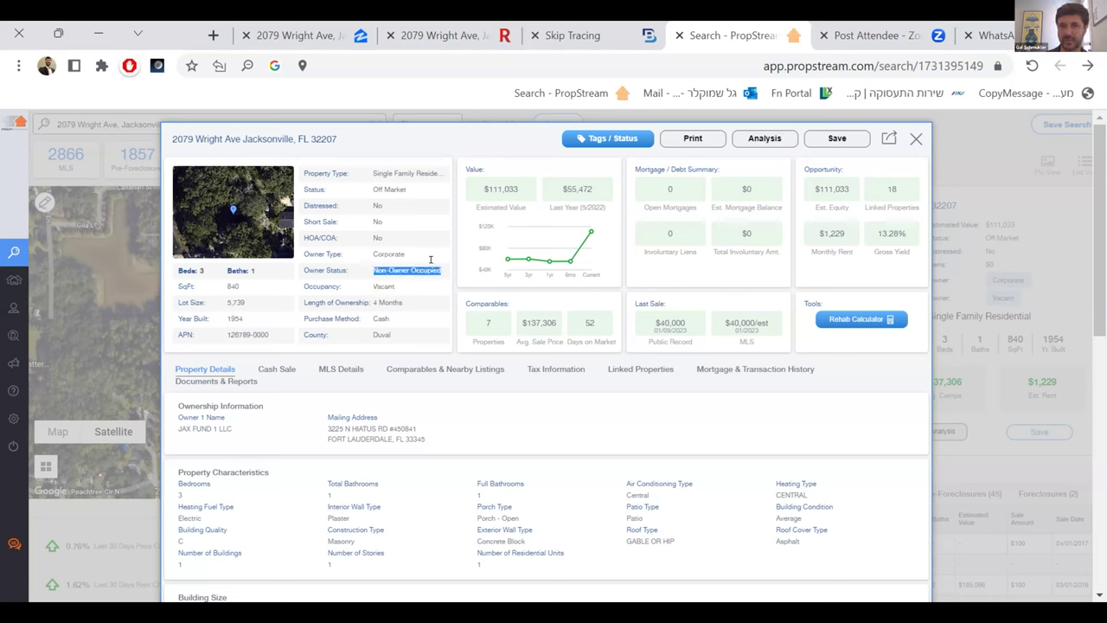
left_click(389, 320)
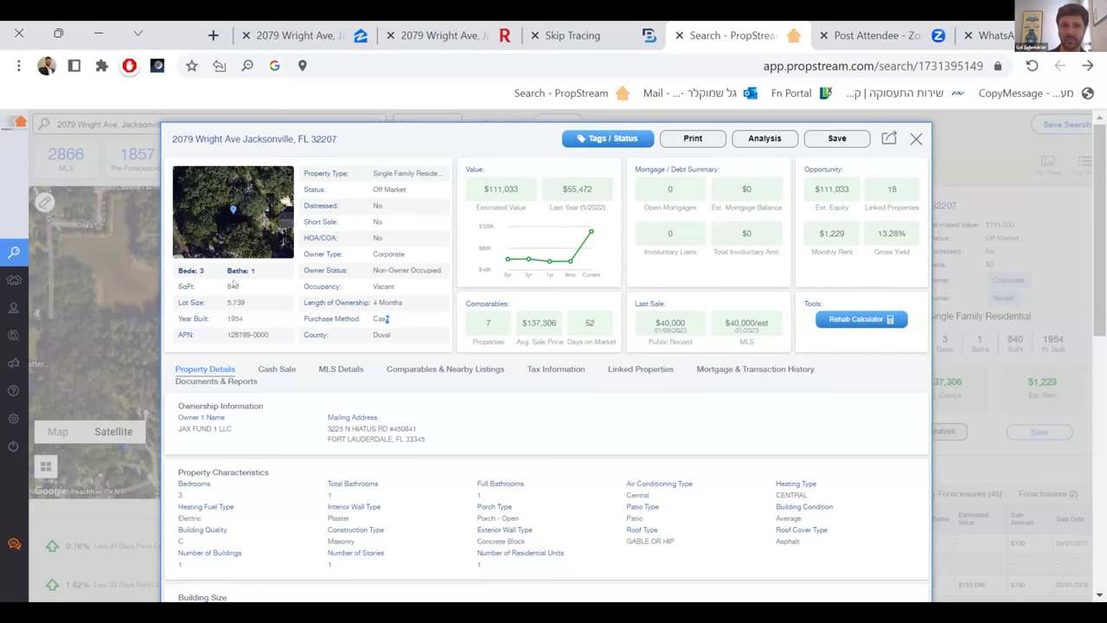
- Highlight the 840 sq ft living area and 5,739 lot size, then show the cash sale
left_click_drag(223, 286, 247, 318)
left_click(232, 314)
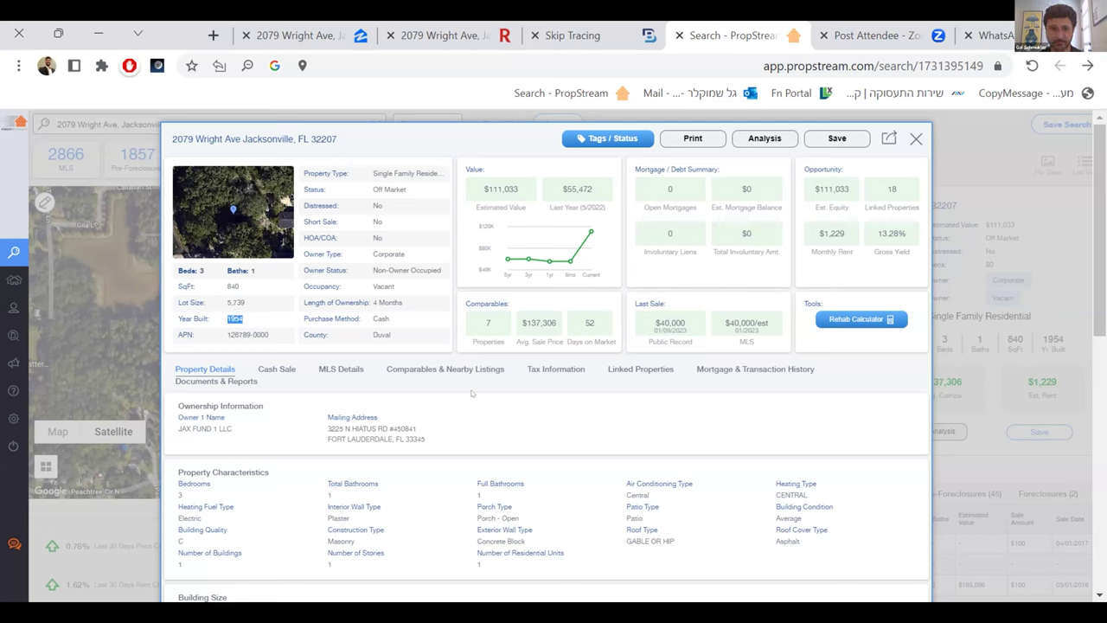
left_click(274, 368)
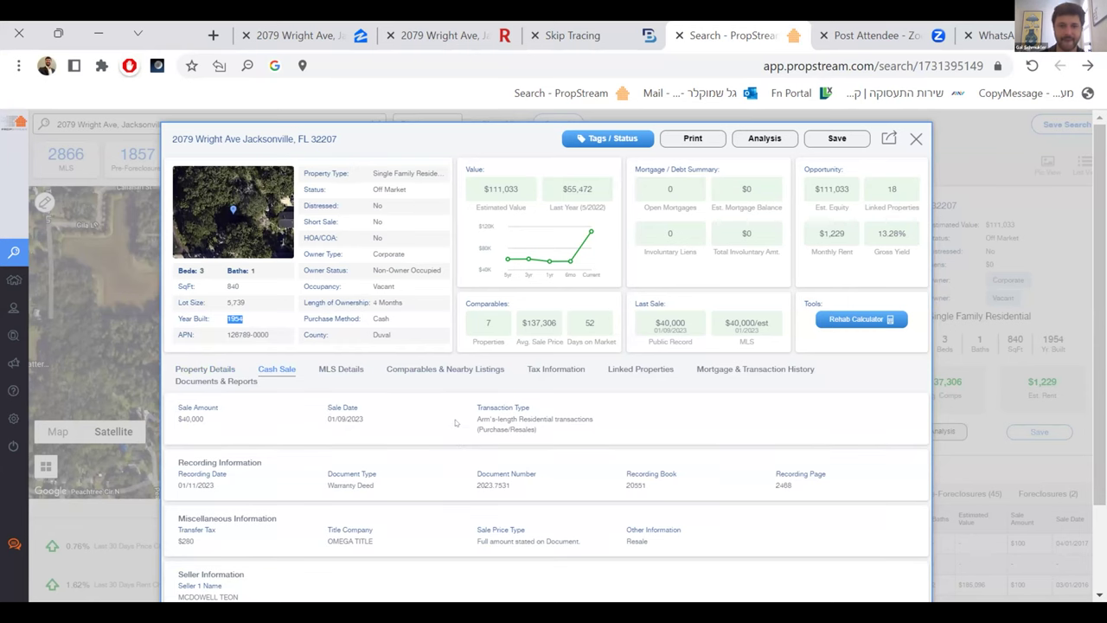
scroll(455, 416, "down", 2)
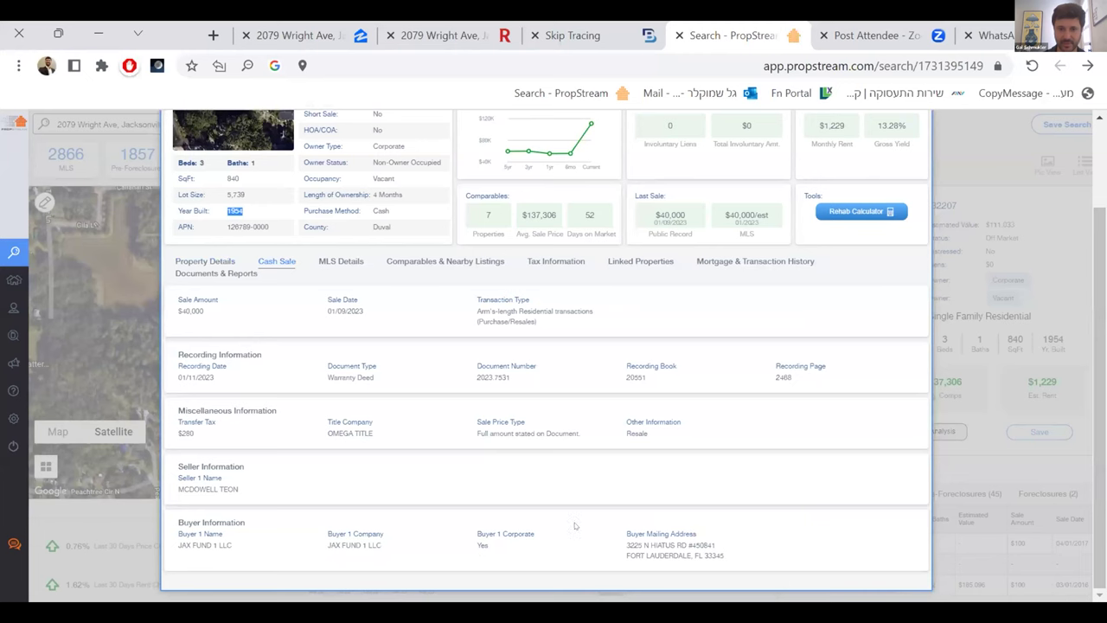
scroll(397, 322, "up", 2)
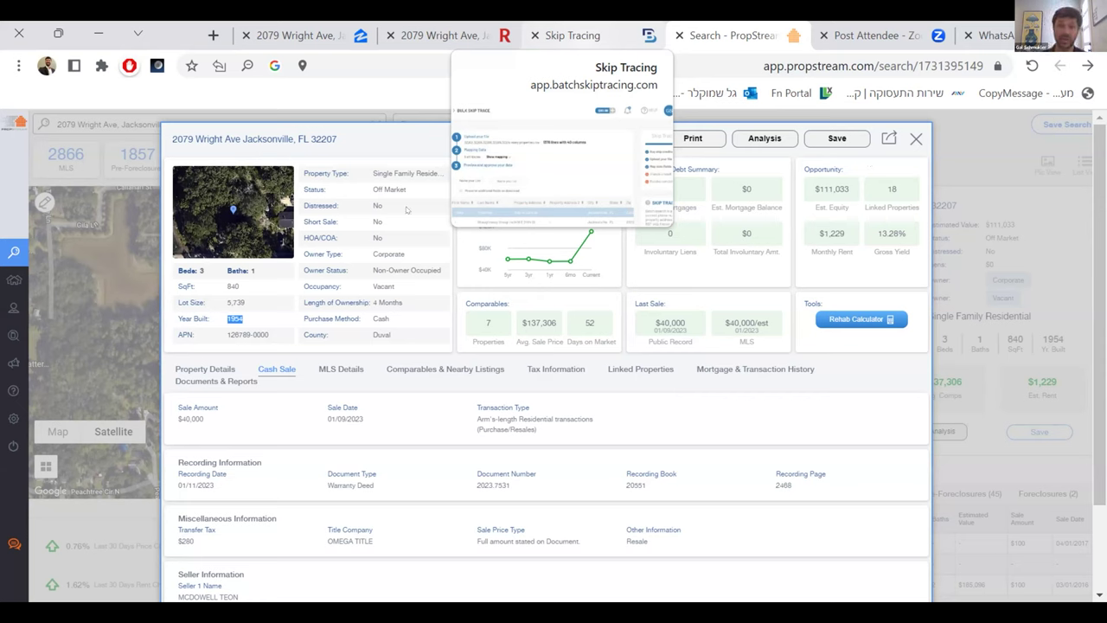
- Show the subject's comparables and limit them to the MLS sales
left_click(455, 368)
scroll(452, 433, "down", 2)
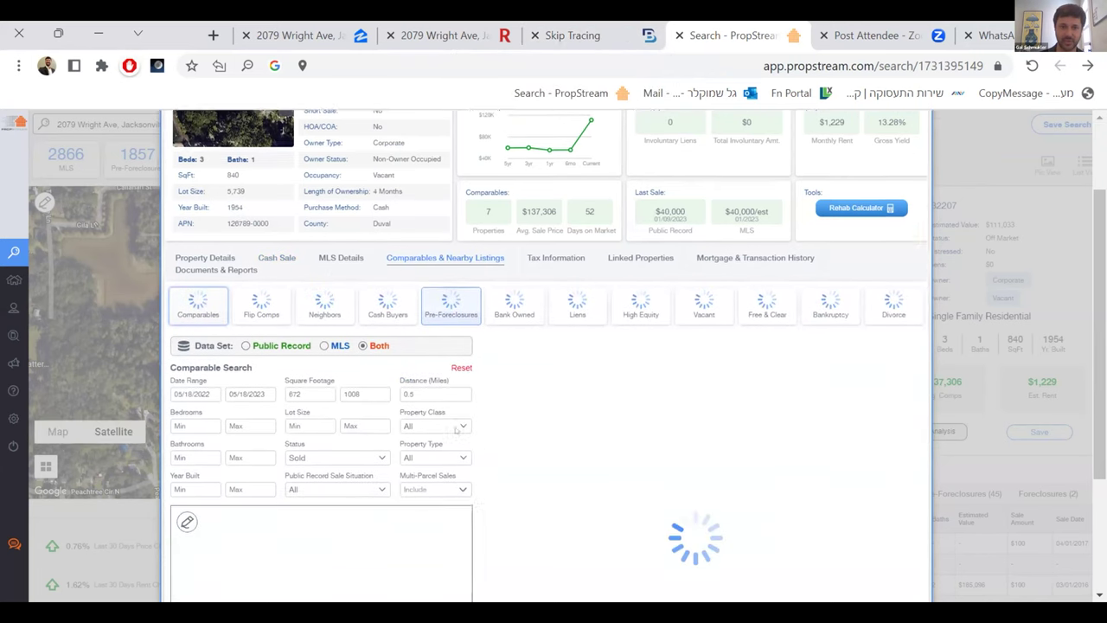
scroll(465, 360, "down", 1)
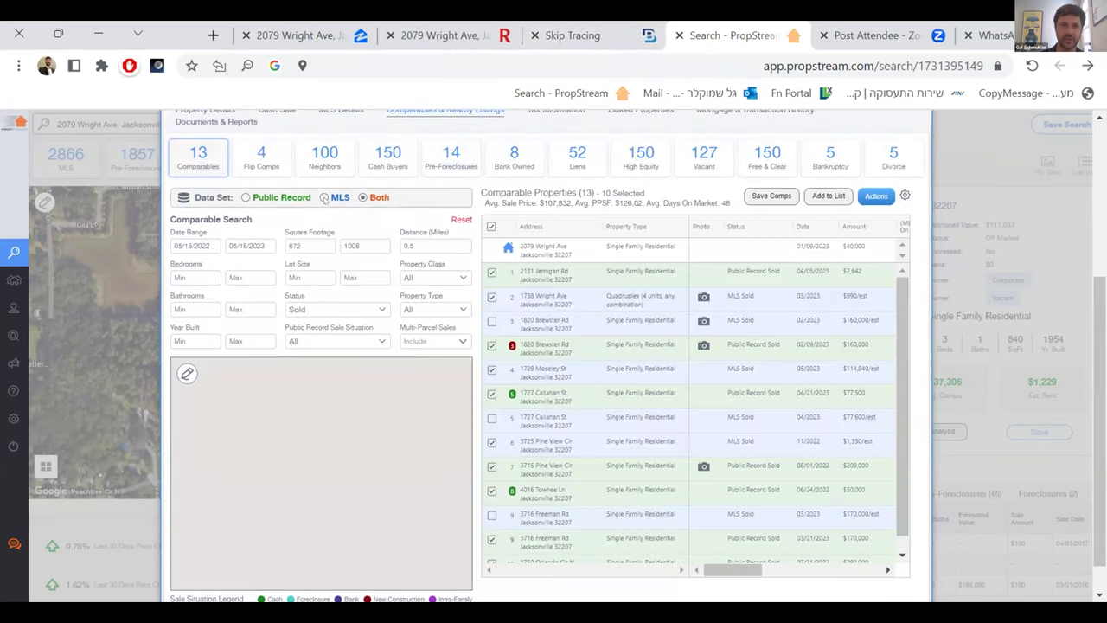
left_click(323, 198)
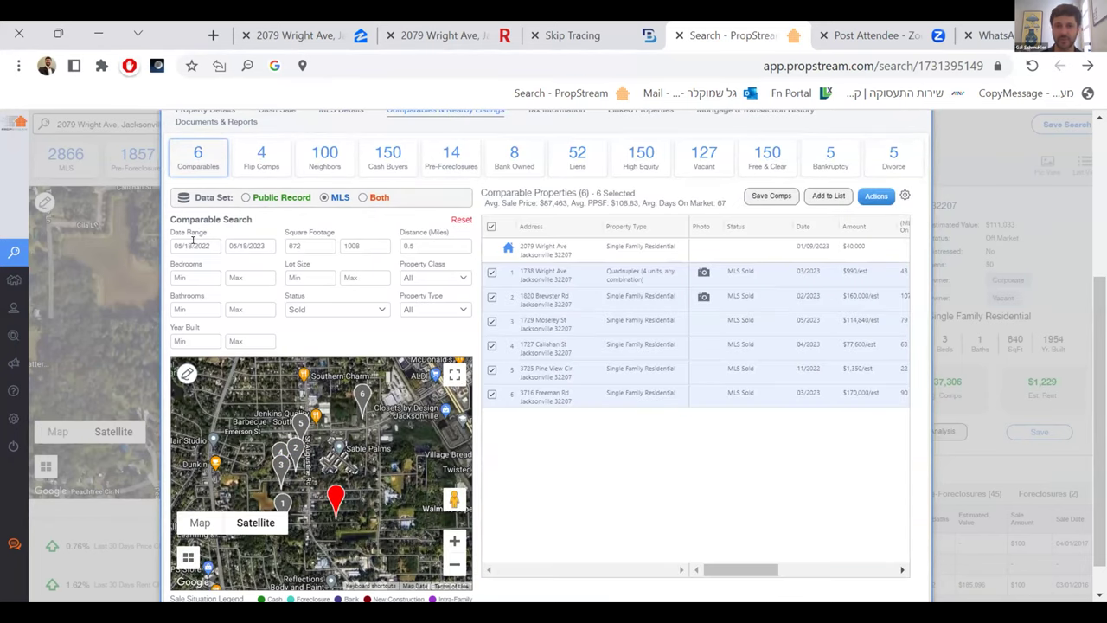
left_click_drag(751, 570, 751, 571)
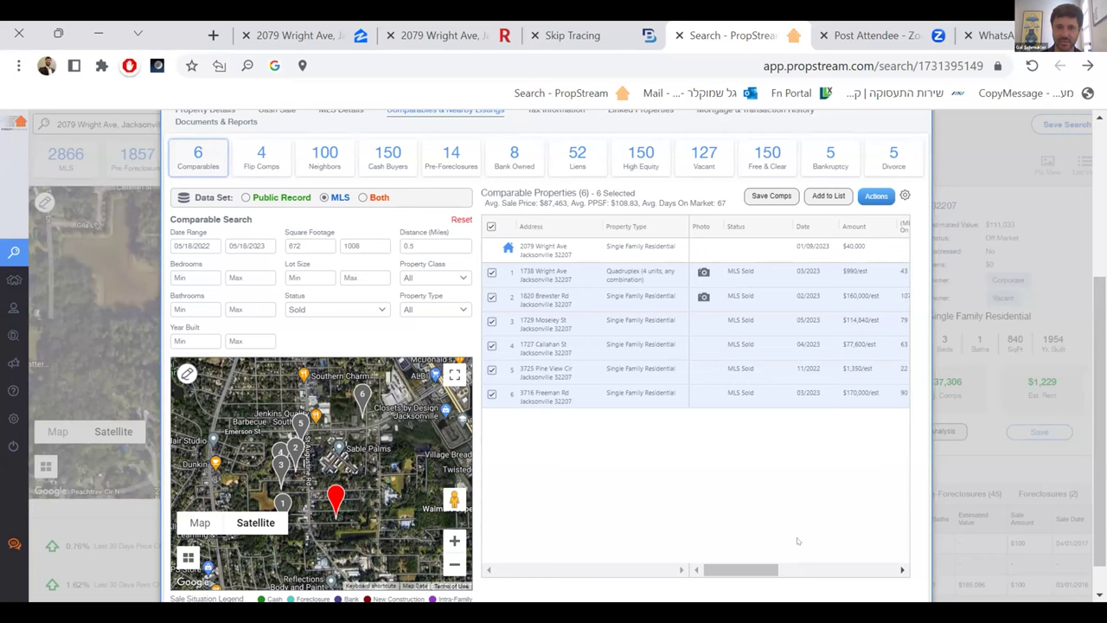
left_click_drag(762, 570, 880, 560)
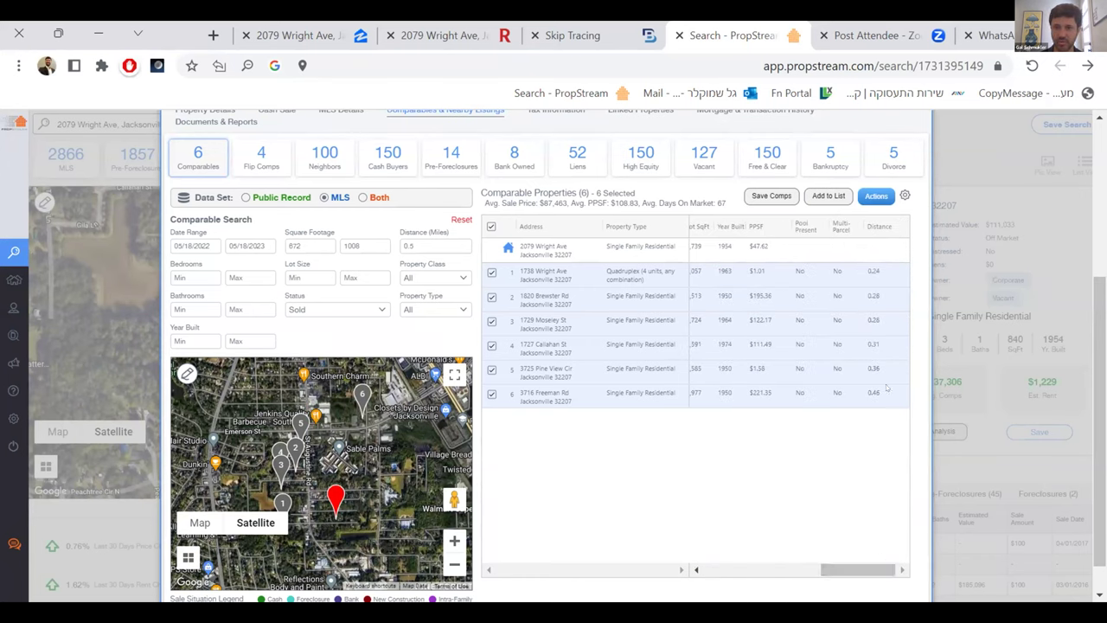
left_click_drag(861, 571, 616, 597)
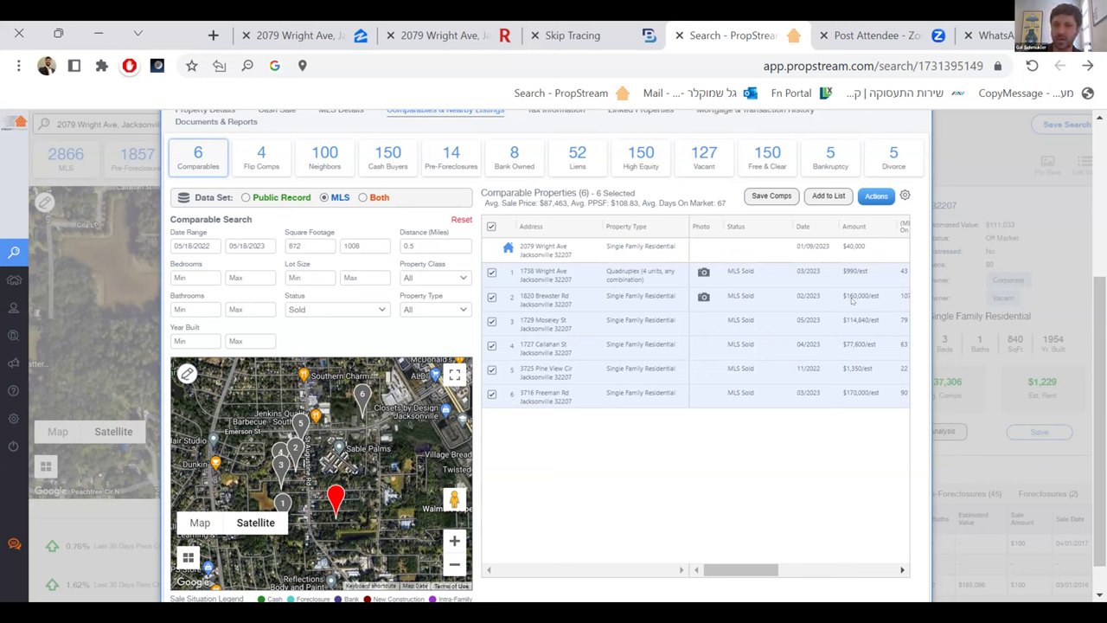
left_click(538, 302)
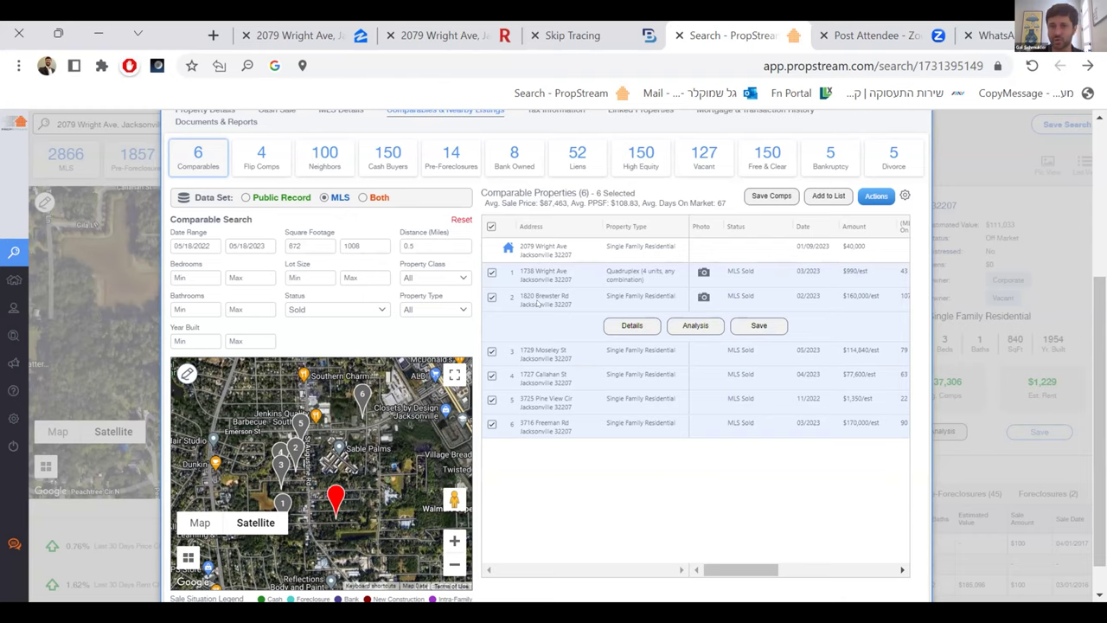
left_click(630, 330)
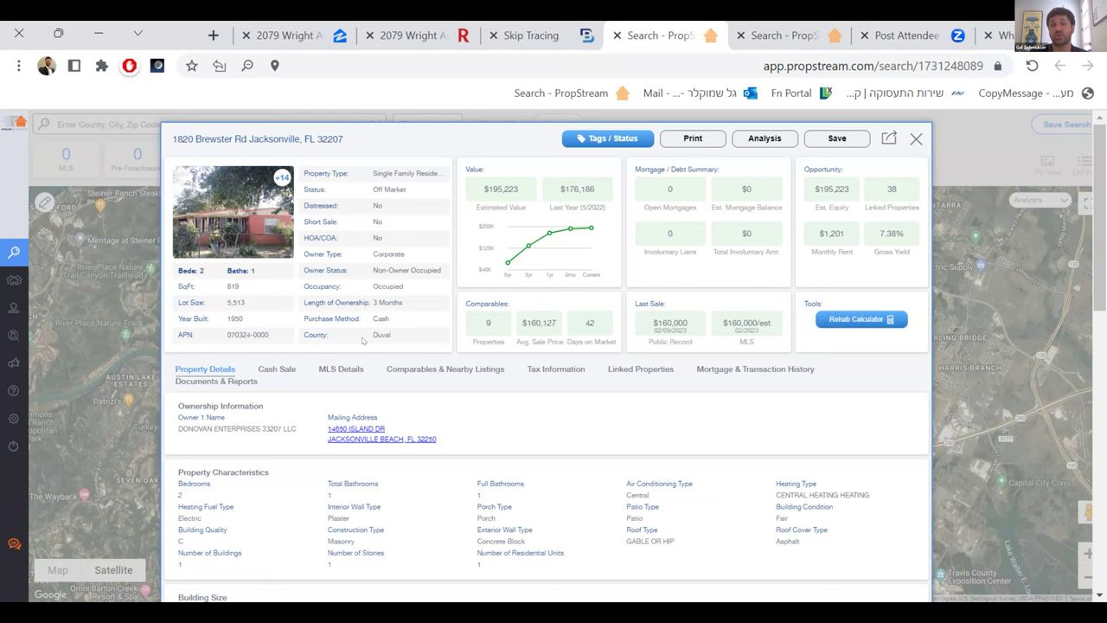
triple_click(236, 136)
key("ctrl+c")
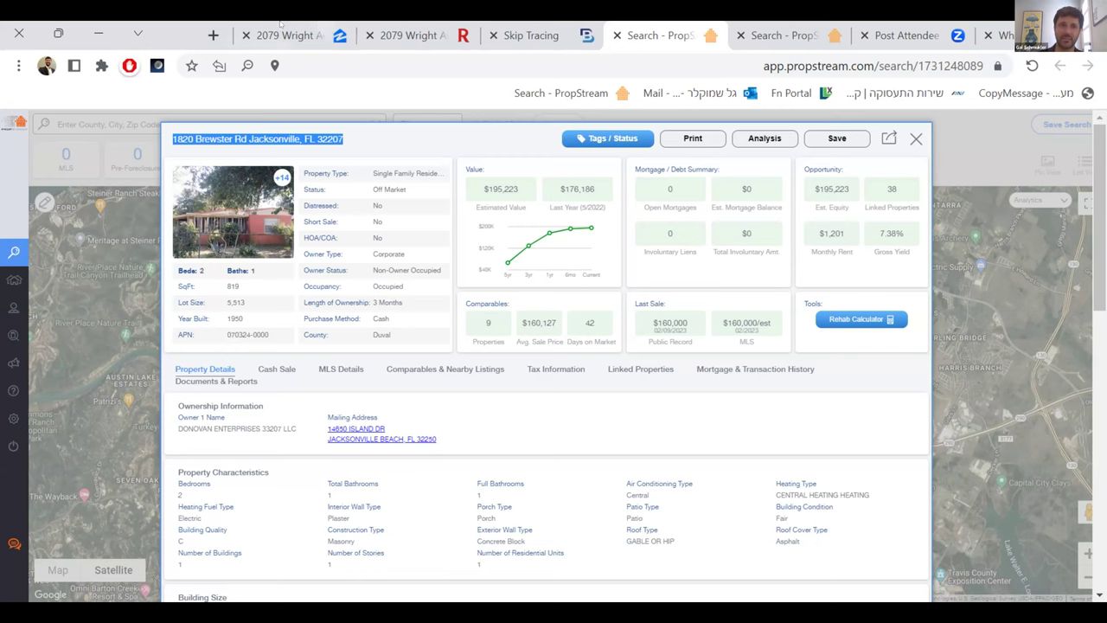
left_click(214, 34)
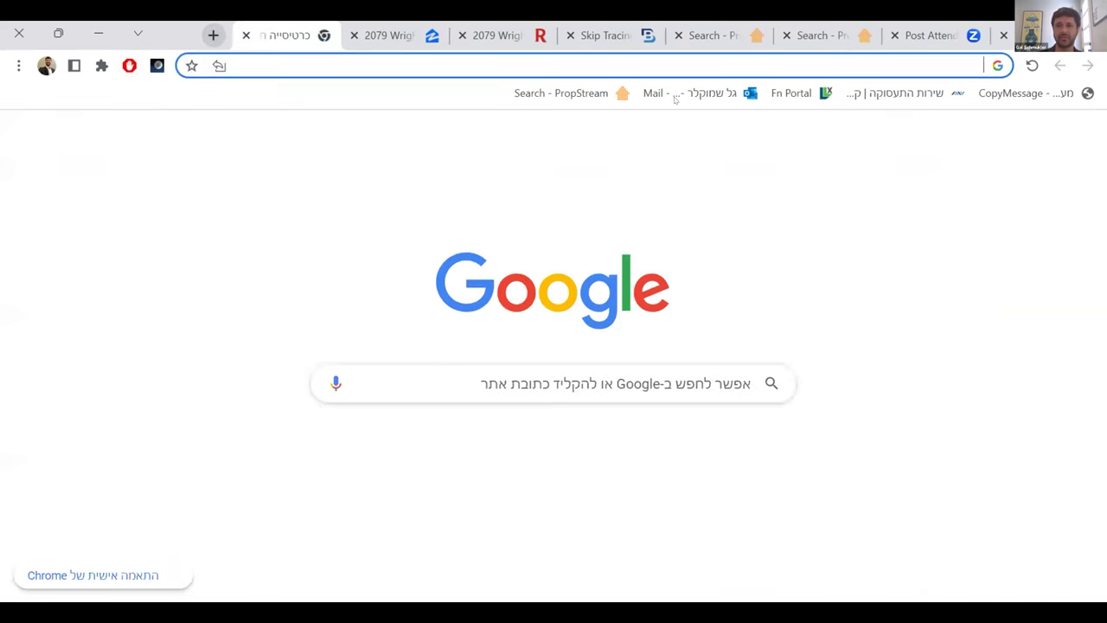
key("ctrl+v")
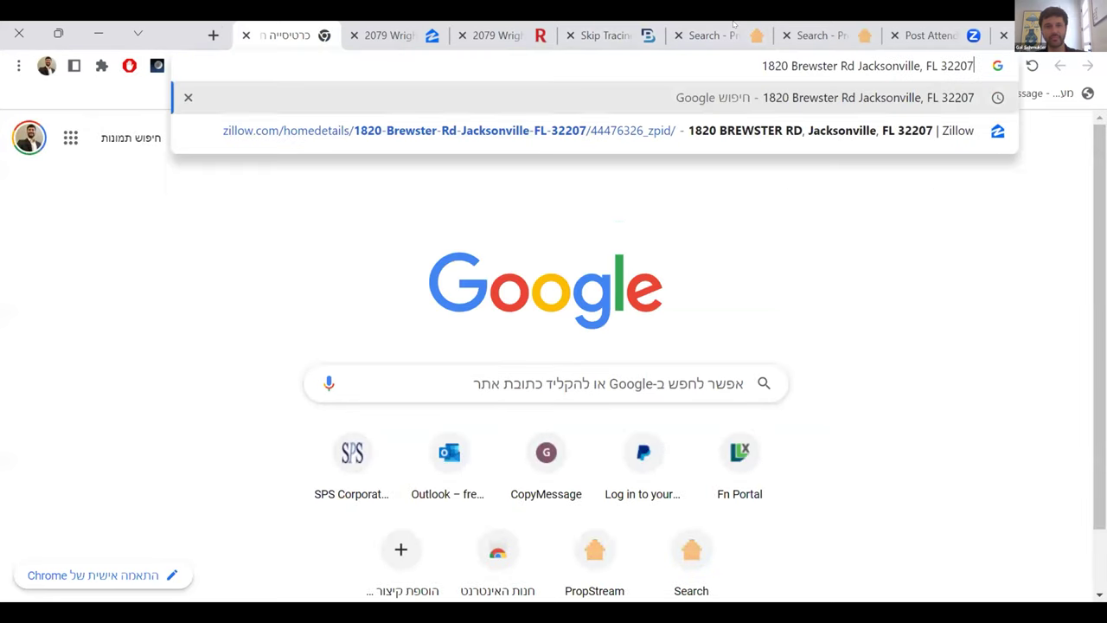
key("Return")
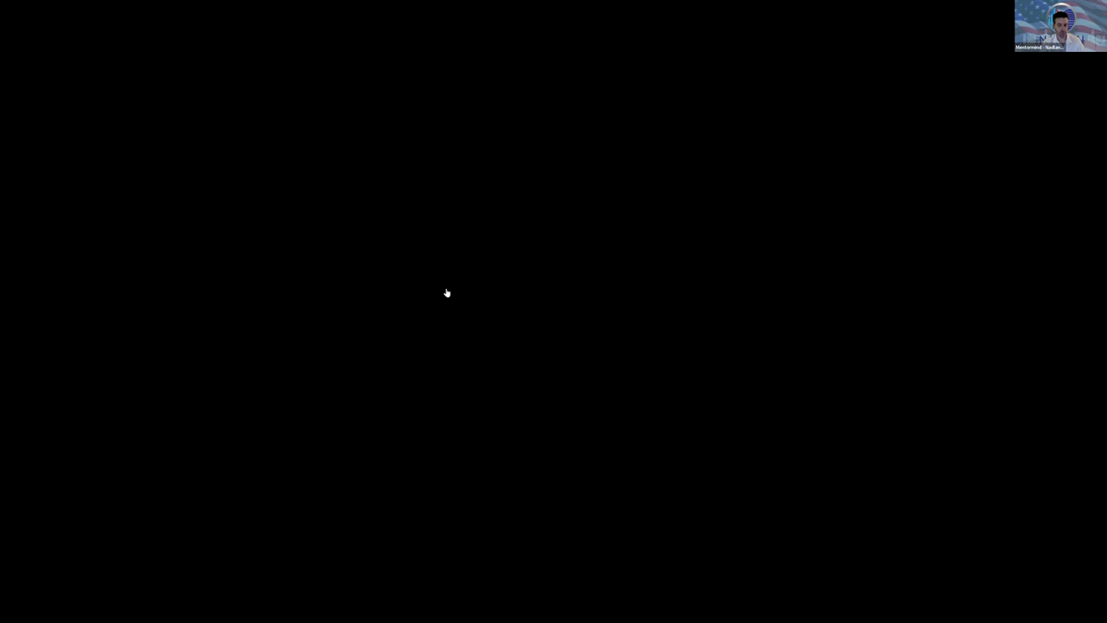
scroll(392, 366, "down", 5)
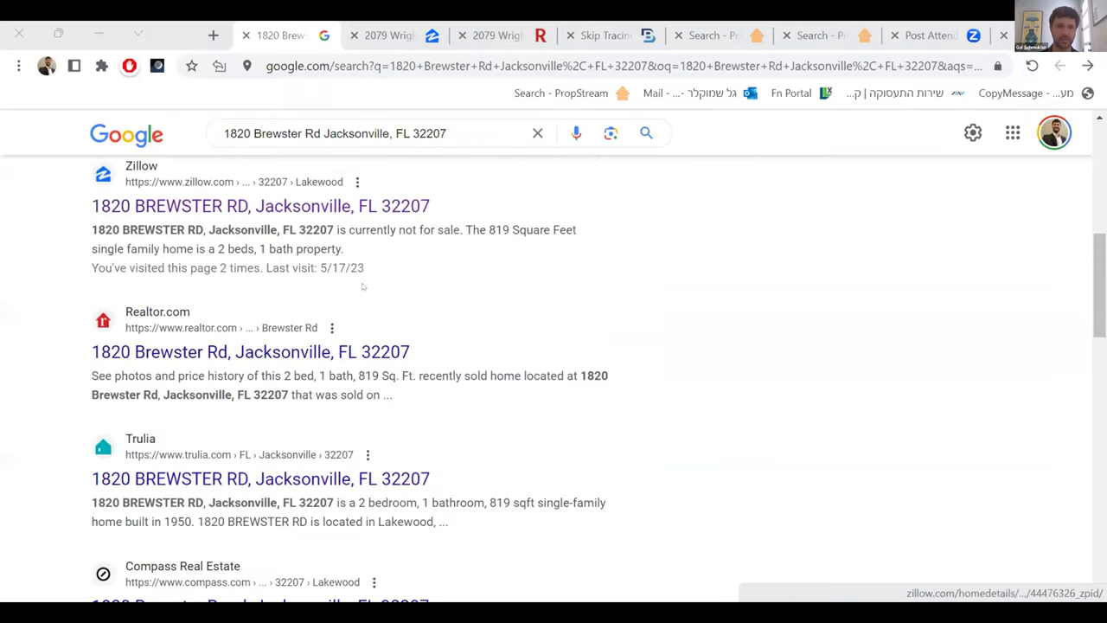
left_click(245, 212)
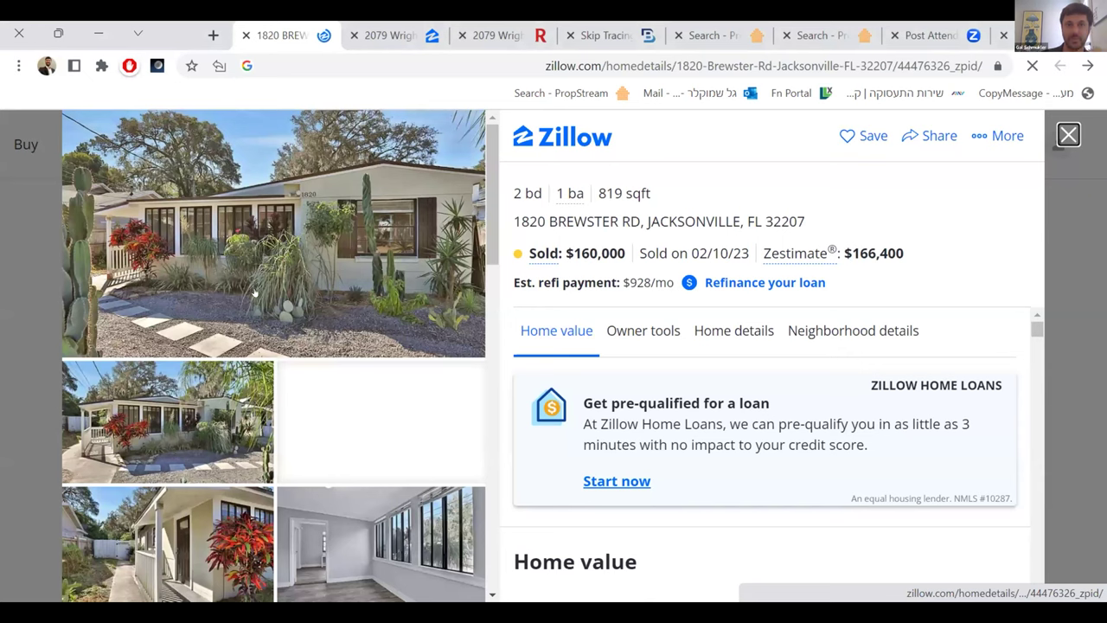
scroll(219, 396, "down", 10)
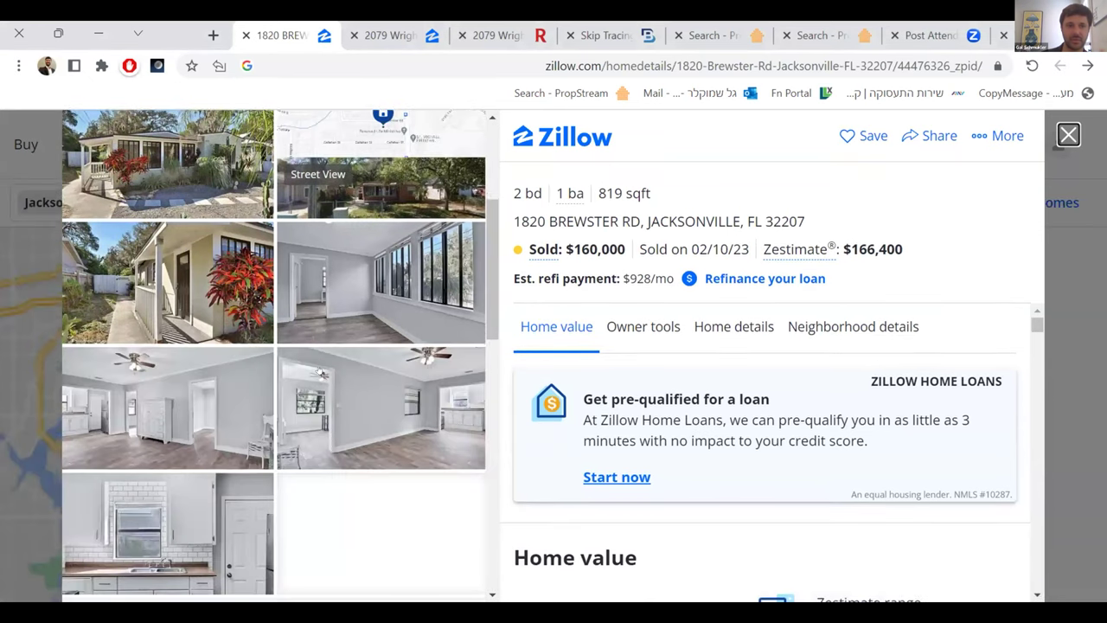
scroll(218, 396, "down", 5)
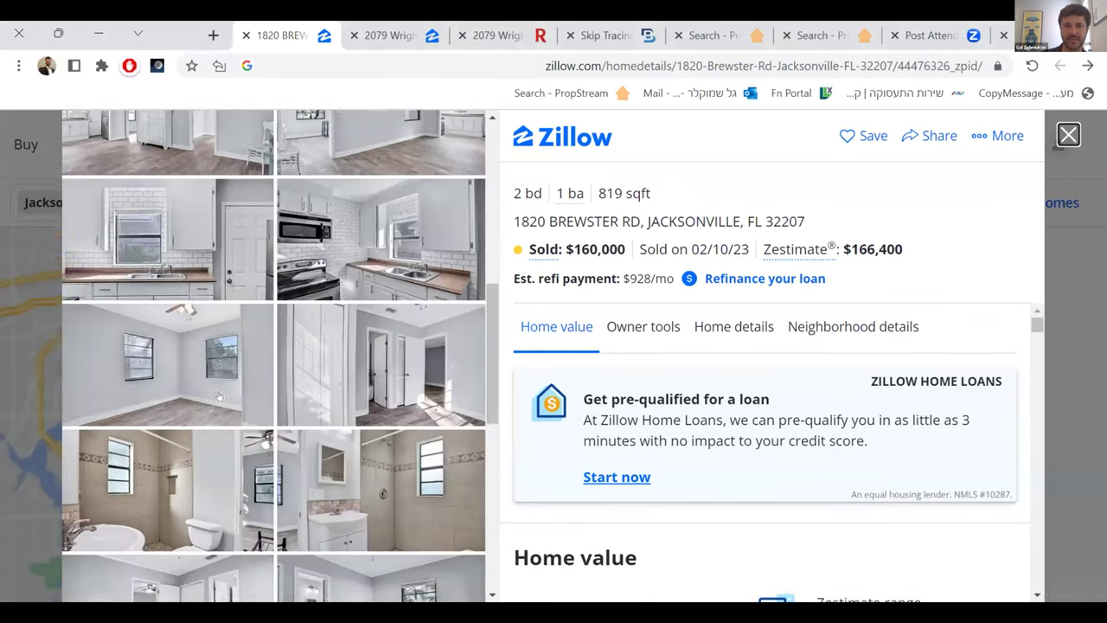
left_click(734, 328)
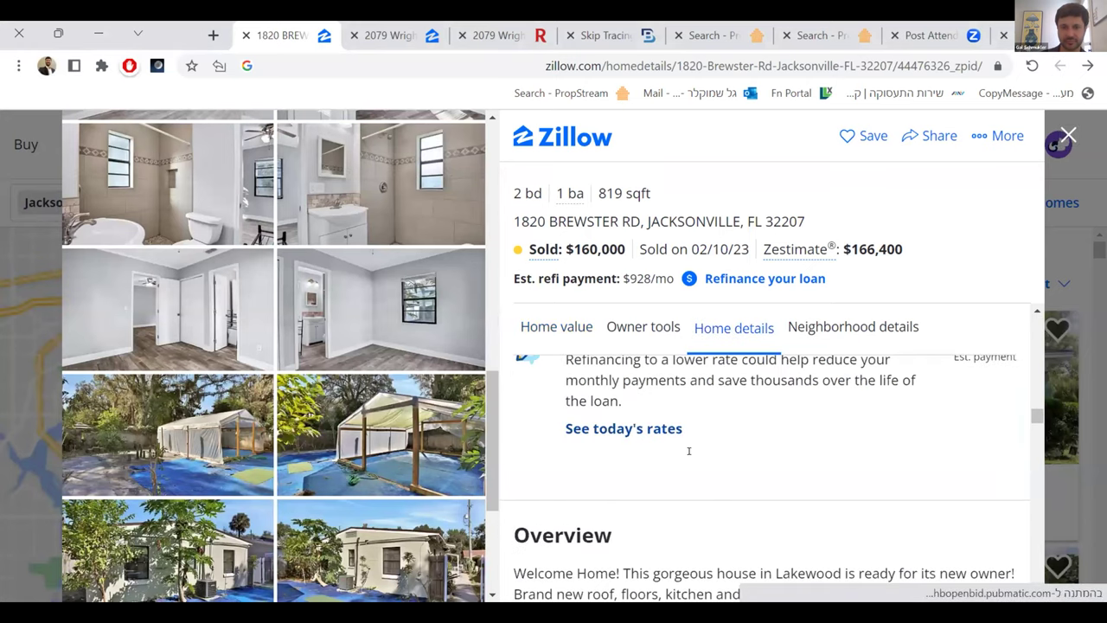
left_click_drag(586, 441, 587, 448)
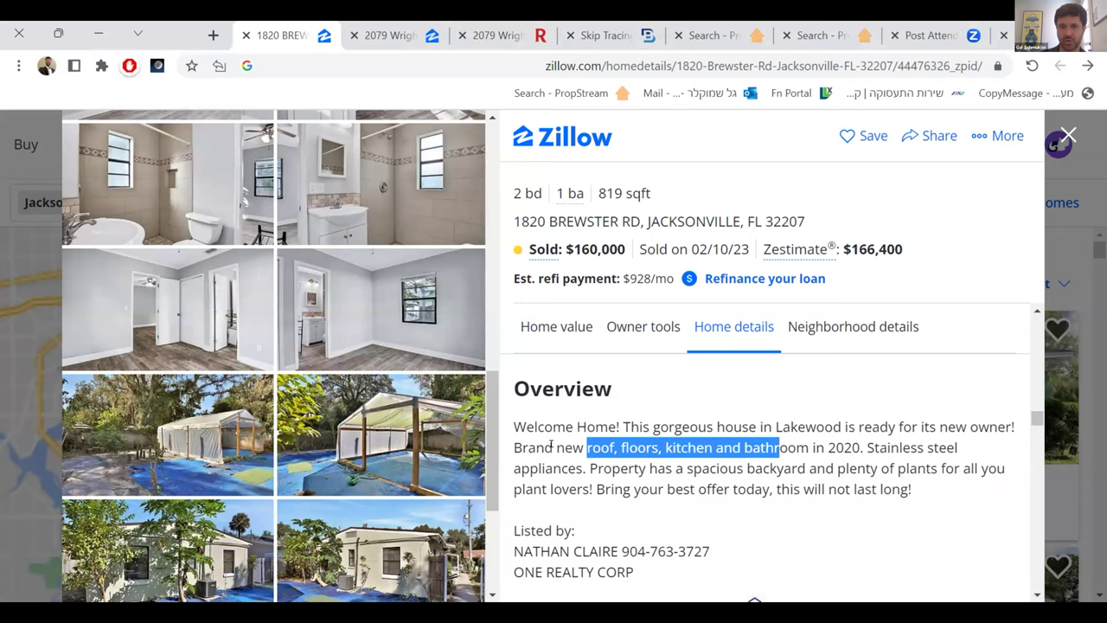
left_click(788, 448)
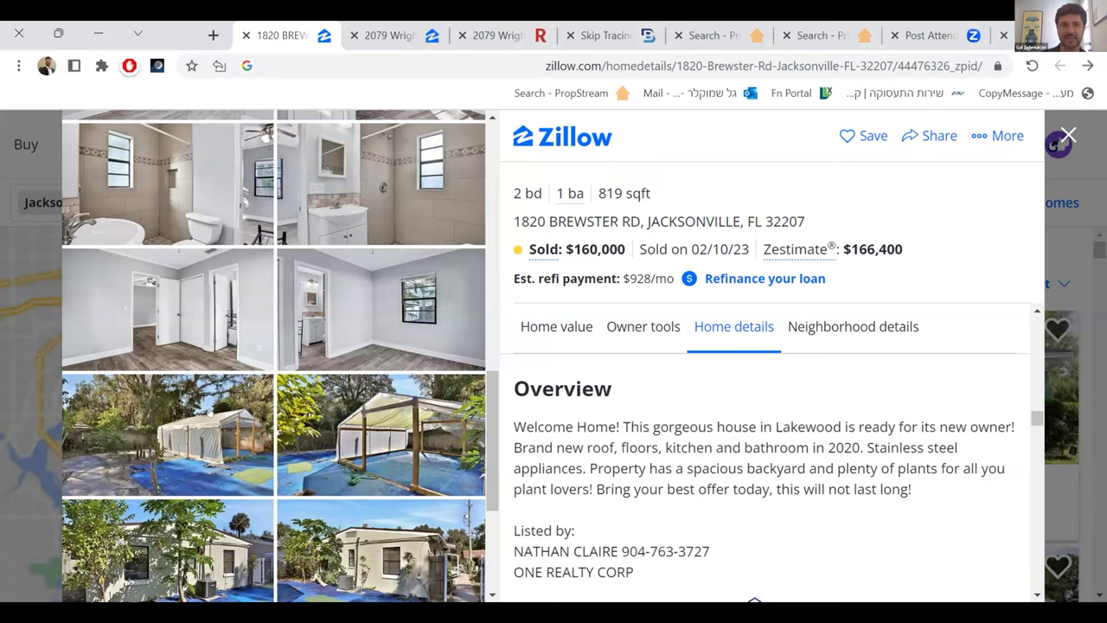
scroll(219, 437, "up", 10)
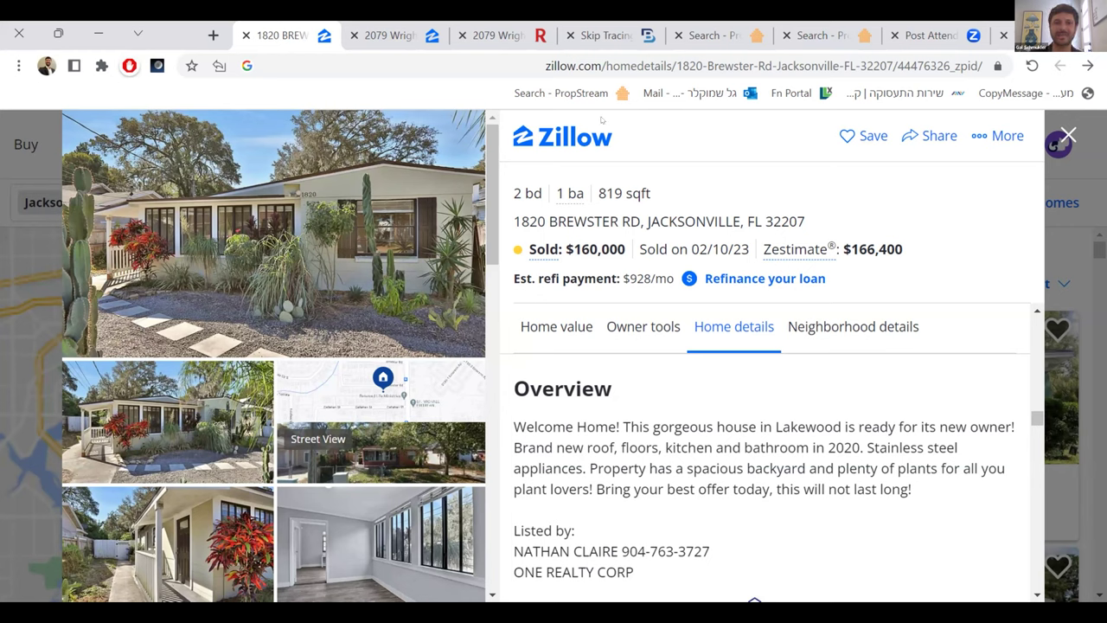
left_click(495, 35)
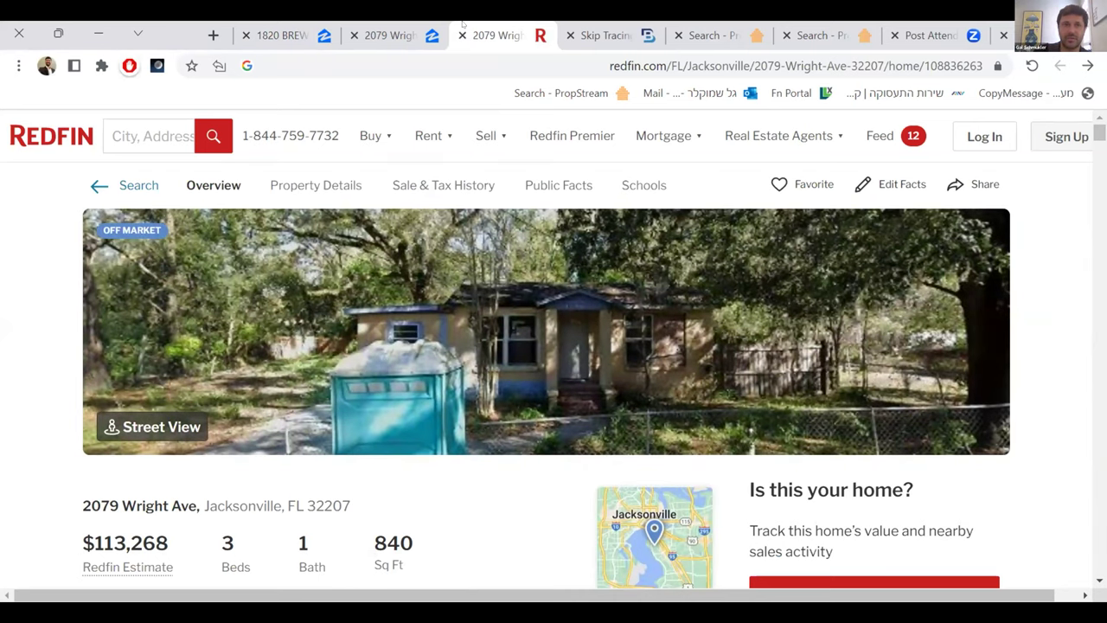
left_click(389, 35)
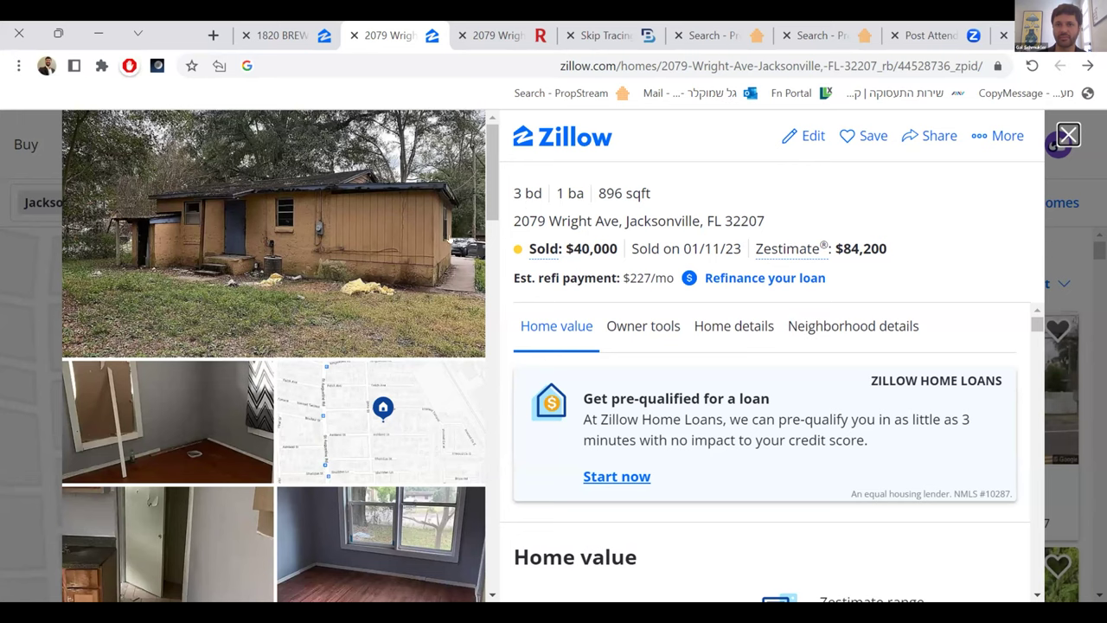
scroll(366, 239, "down", 1)
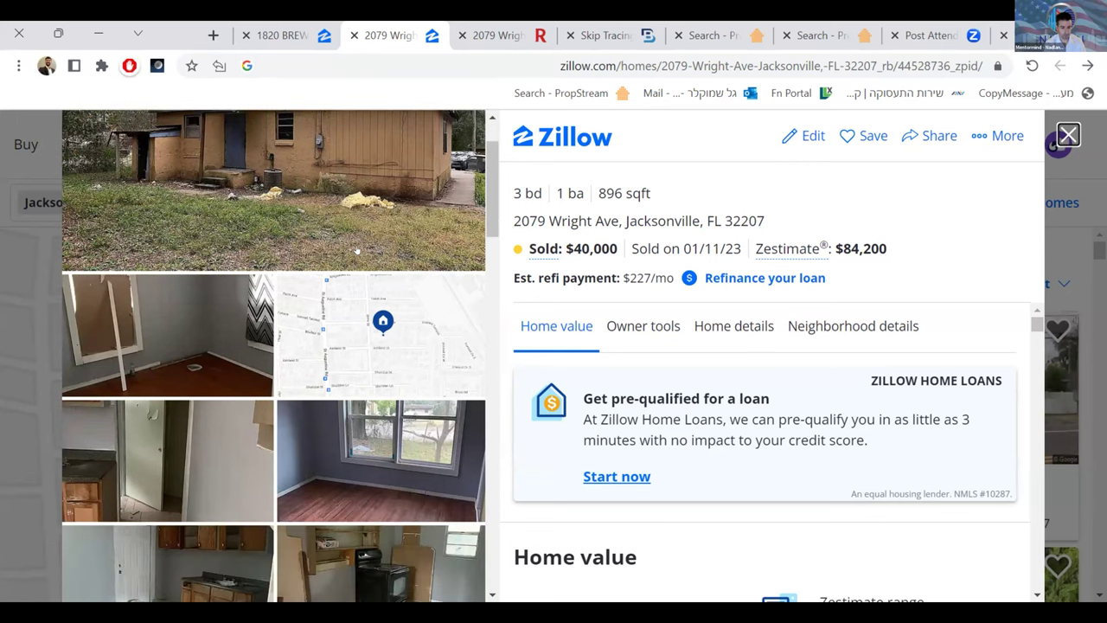
scroll(337, 259, "down", 3)
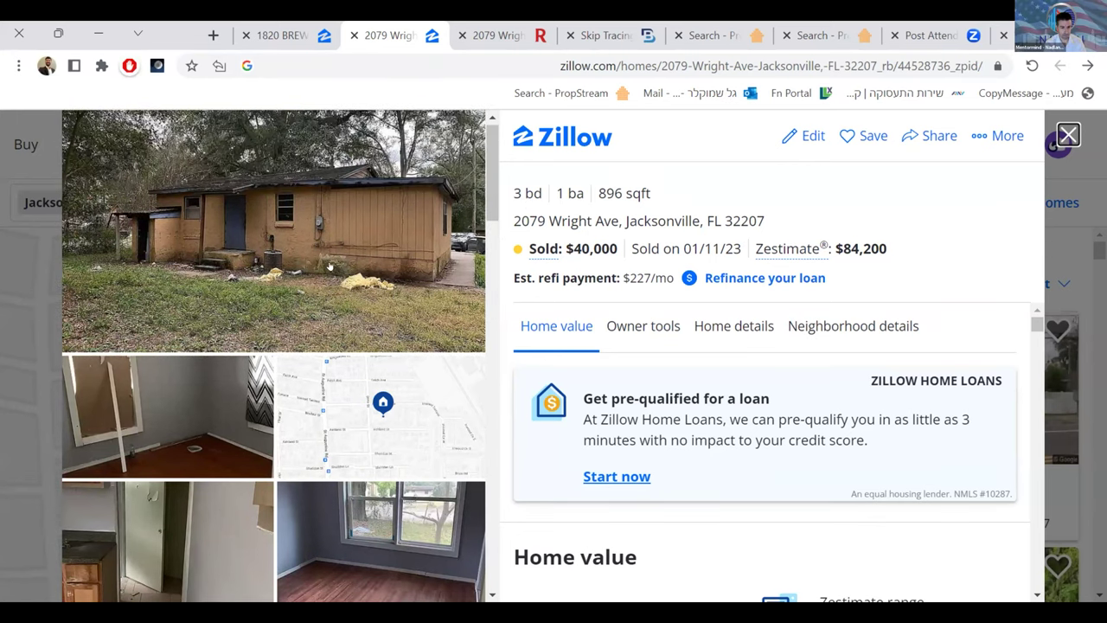
scroll(329, 277, "down", 4)
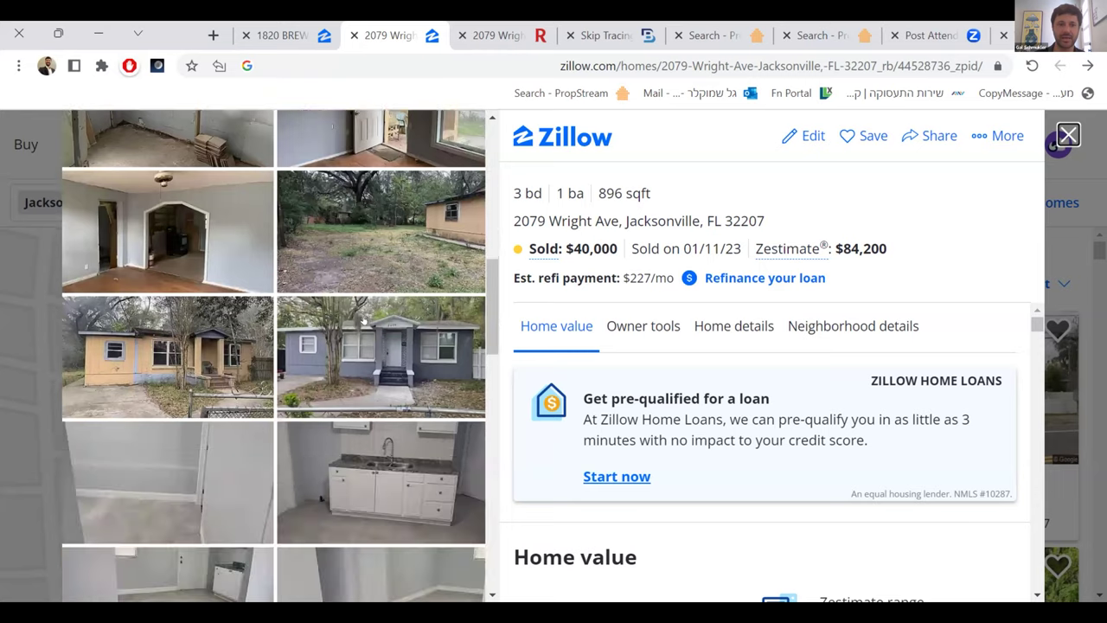
- Page through the interior photos full-screen, then close the viewer back to the listing
left_click(357, 361)
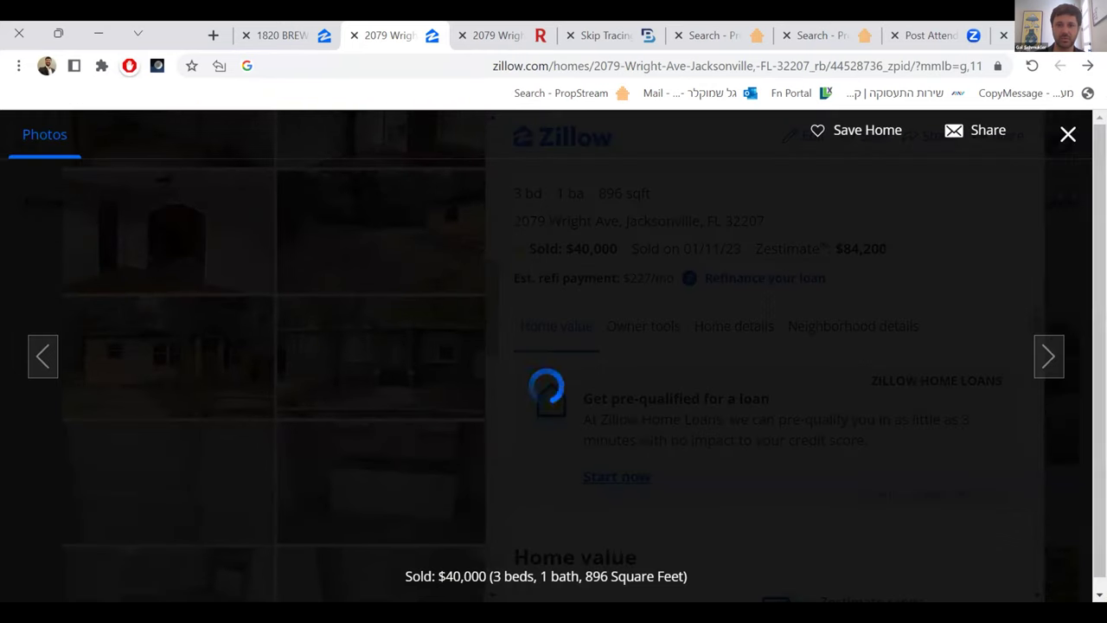
left_click(1048, 362)
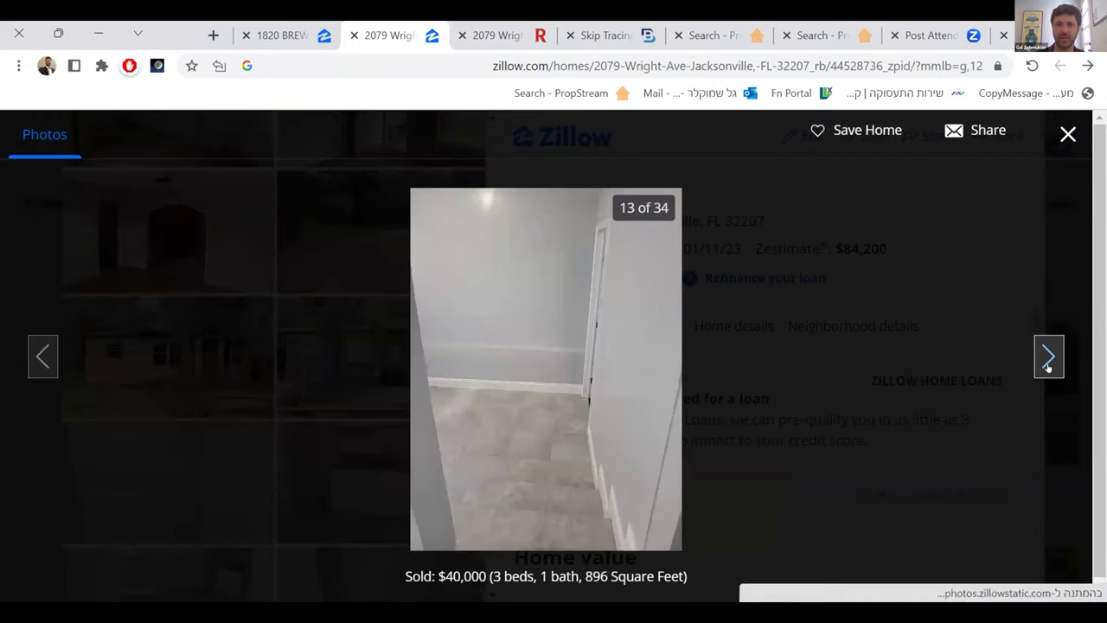
left_click(1047, 363)
left_click(1048, 364)
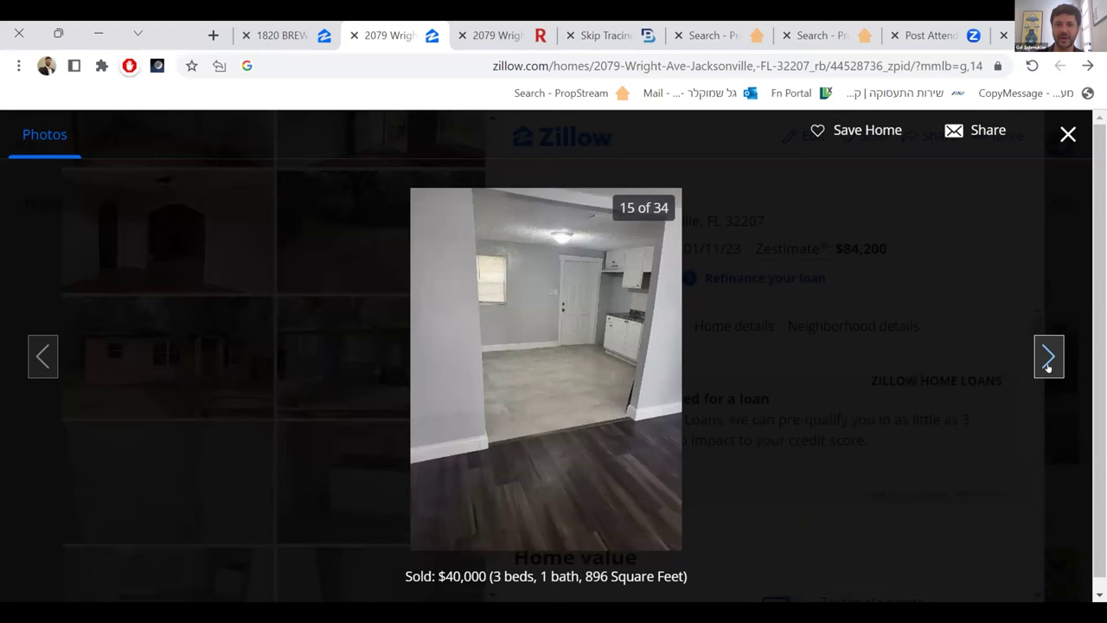
left_click(1047, 365)
left_click(1047, 364)
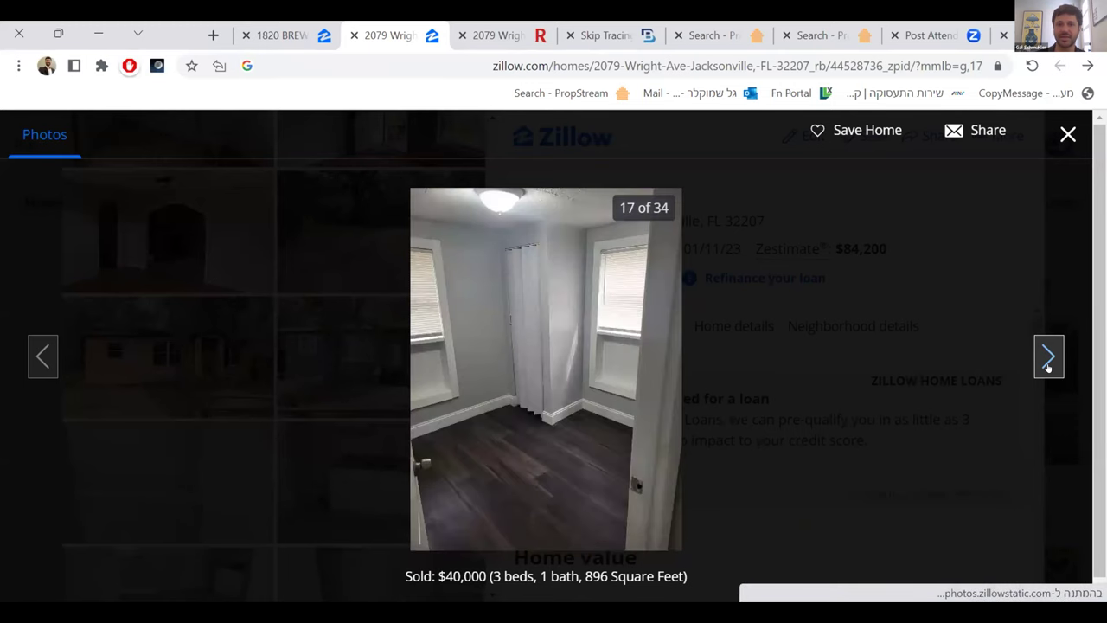
left_click(1042, 355)
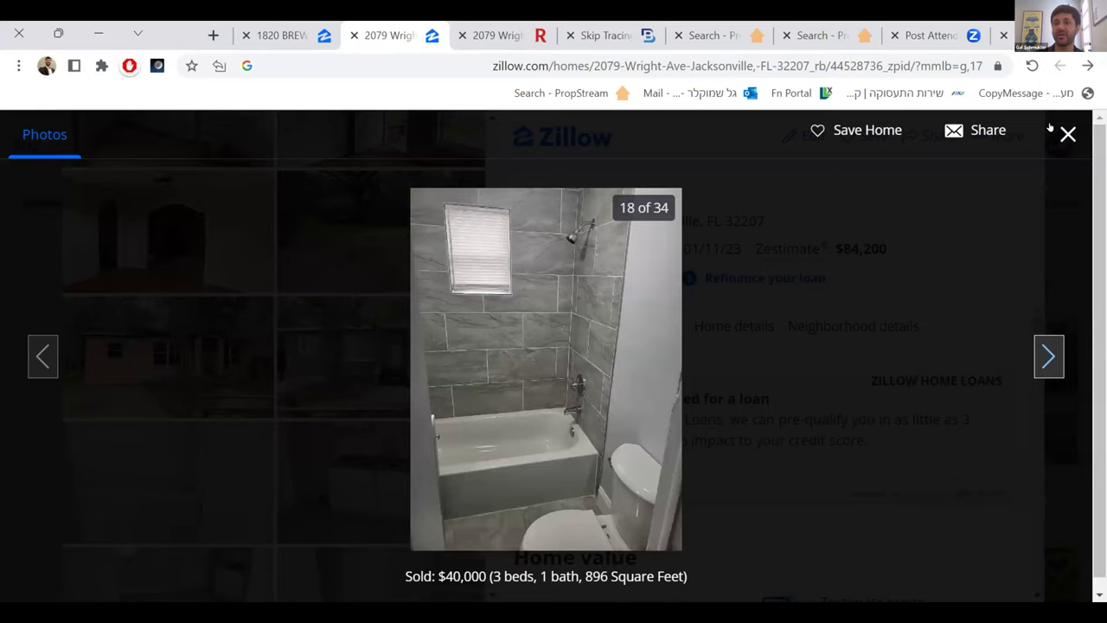
key("Right")
key("Escape")
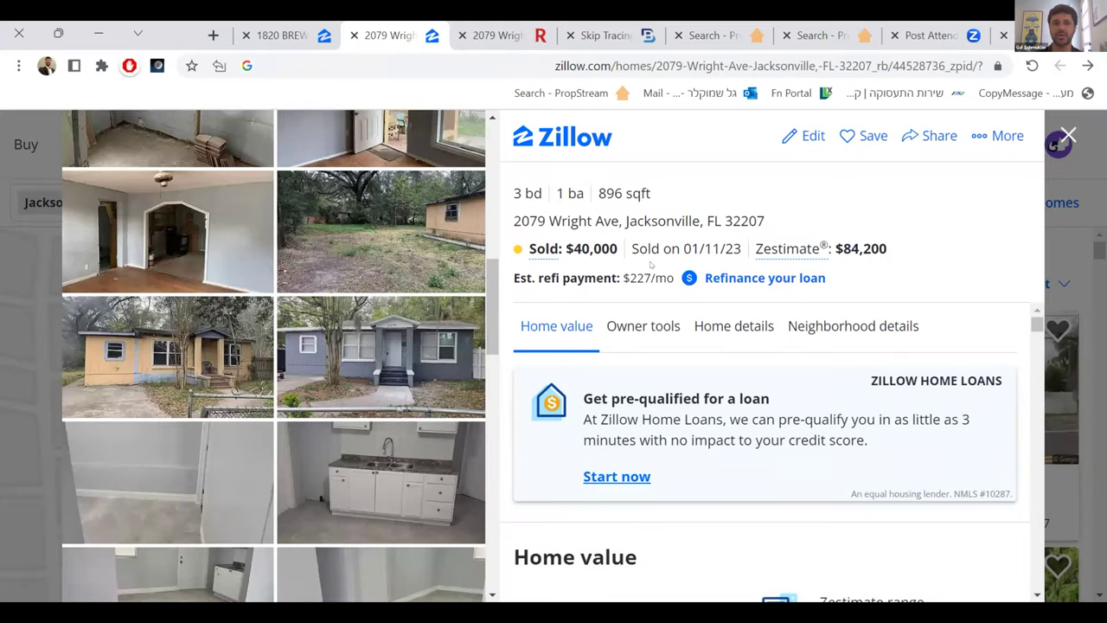